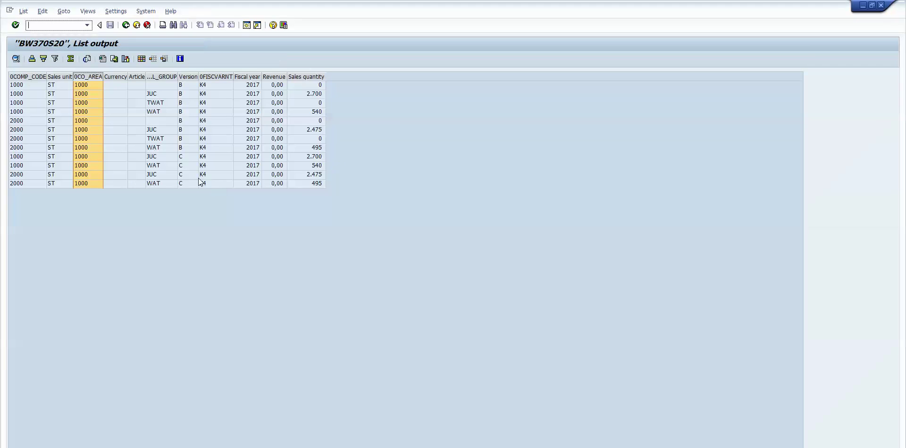
# Sort the BW370S20 list by material group in descending order and select the first TWAT row.
pyautogui.click(161, 76)
pyautogui.click(43, 59)
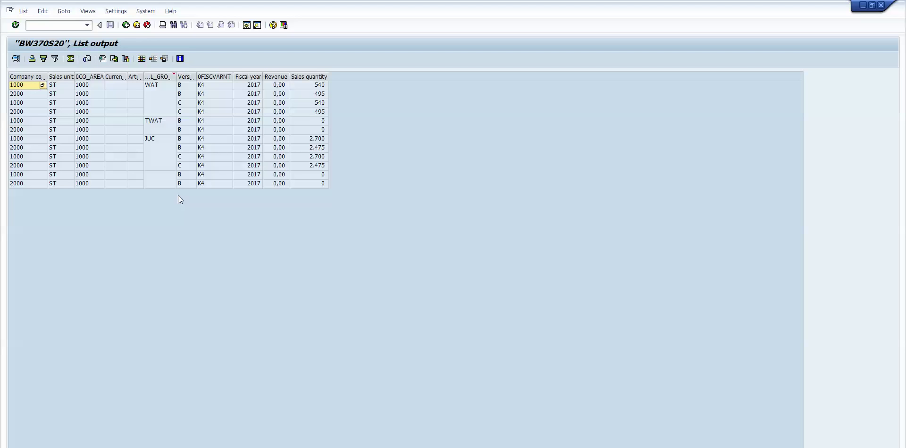
pyautogui.doubleClick(104, 124)
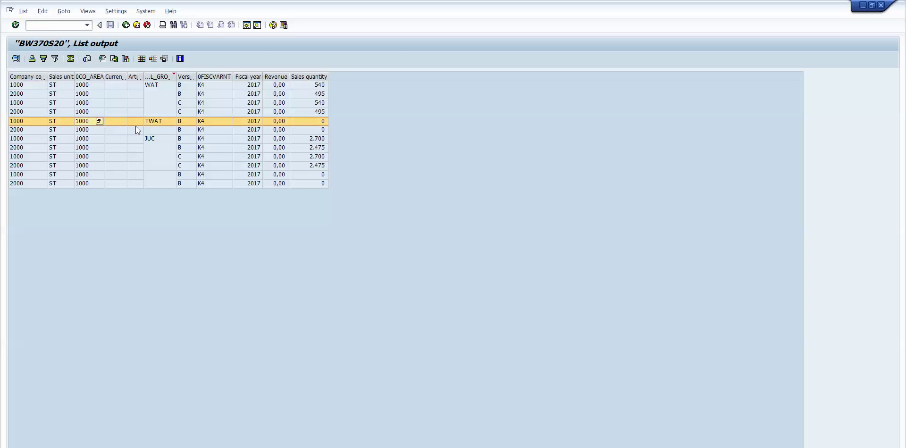
# Filter the BW370S20 list on sales quantity, excluding the single value 0.
pyautogui.click(298, 76)
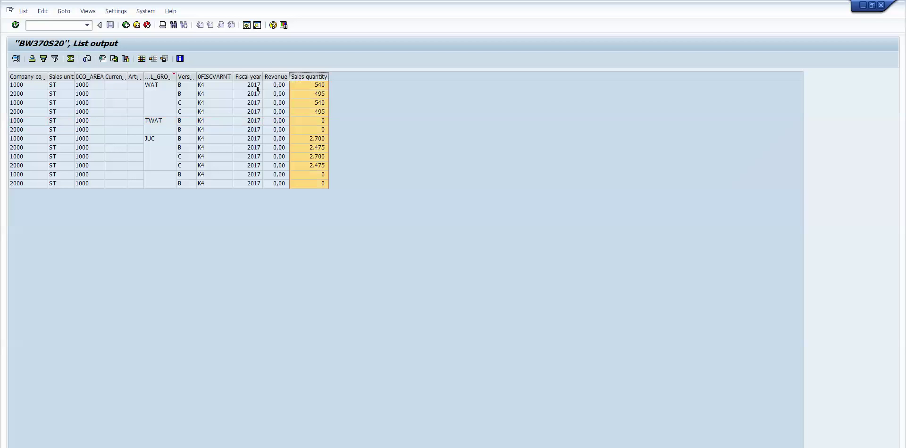
pyautogui.click(54, 59)
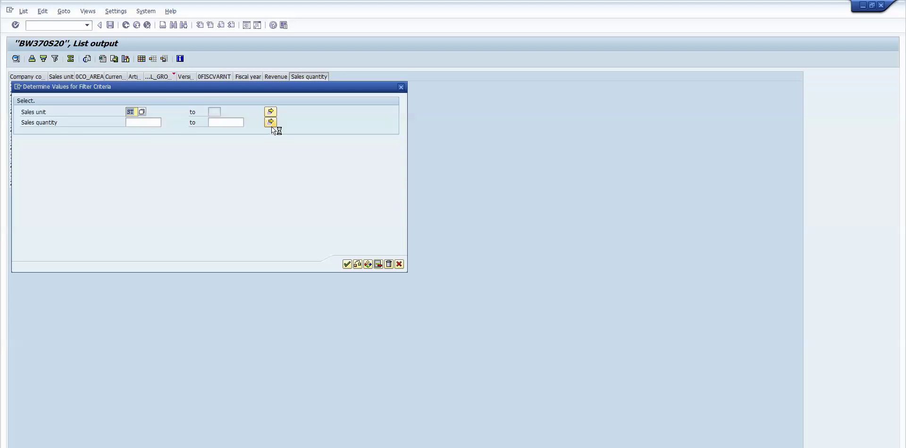
pyautogui.click(271, 125)
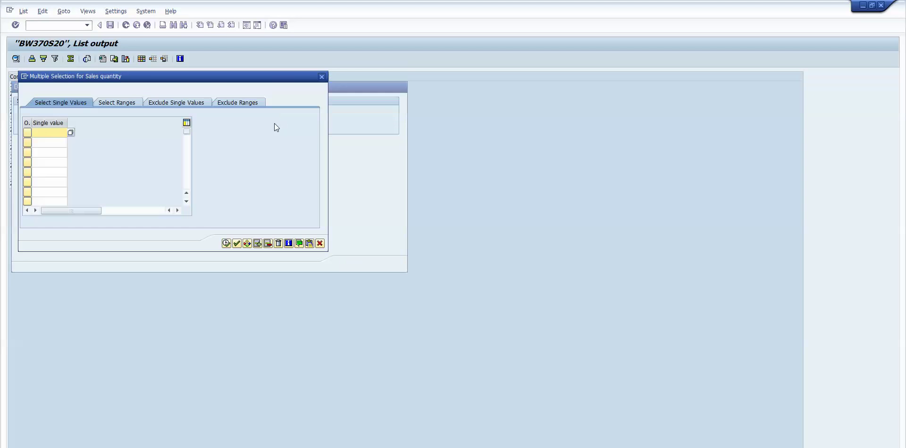
pyautogui.click(174, 103)
pyautogui.write('0')
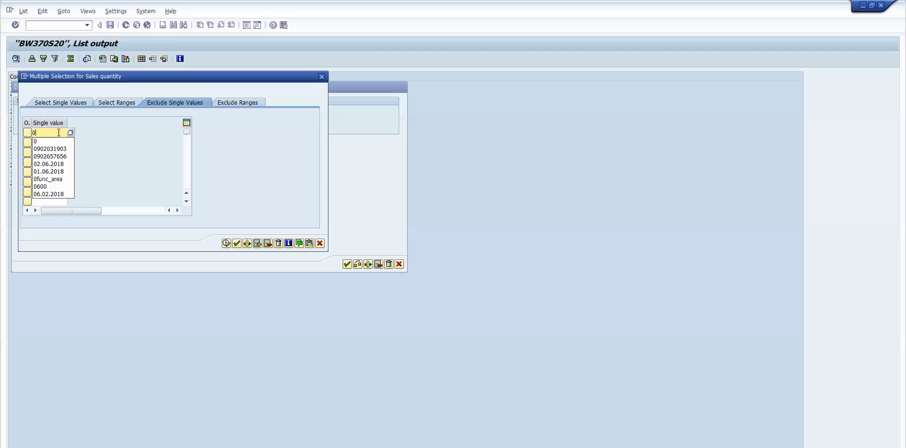
pyautogui.click(227, 244)
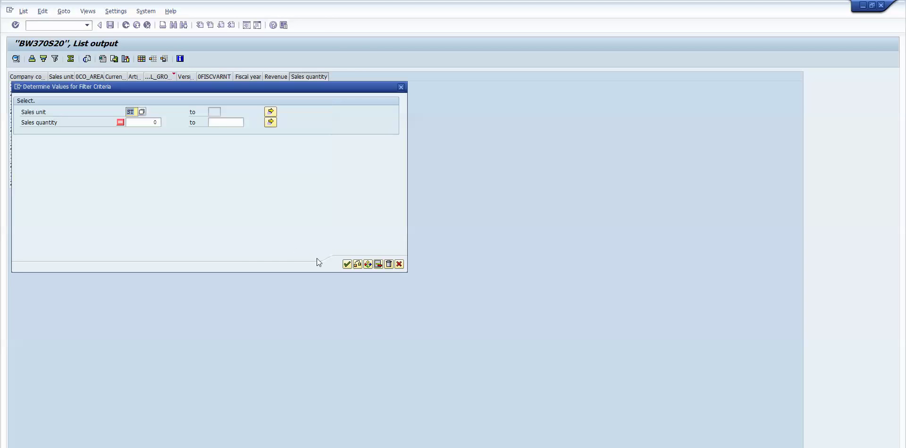
pyautogui.click(347, 264)
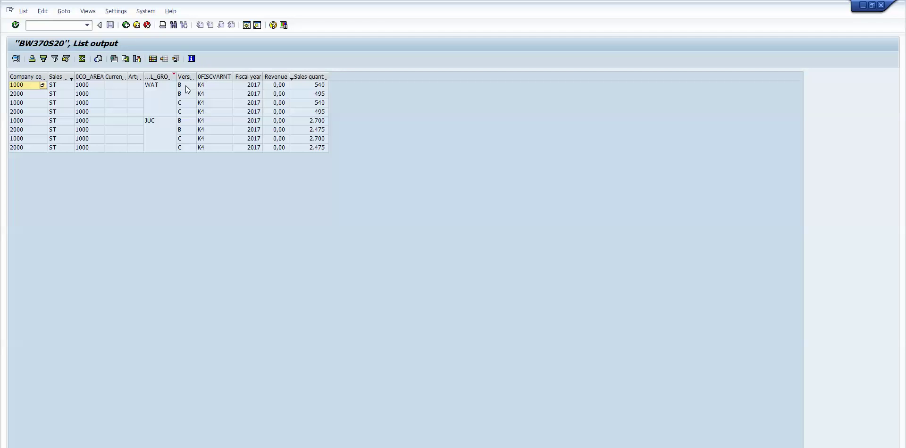
# Widen the material group column to fit its heading and review the WAT and JUC rows by version.
pyautogui.click(155, 86)
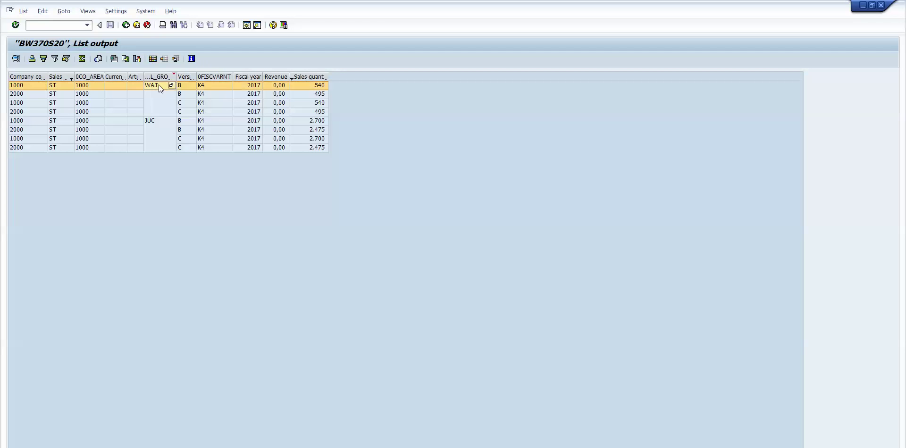
pyautogui.doubleClick(178, 76)
pyautogui.click(155, 122)
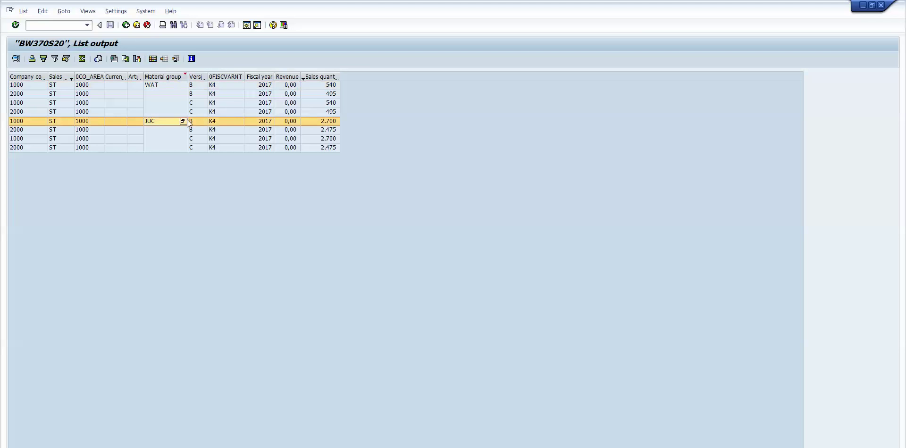
pyautogui.click(200, 88)
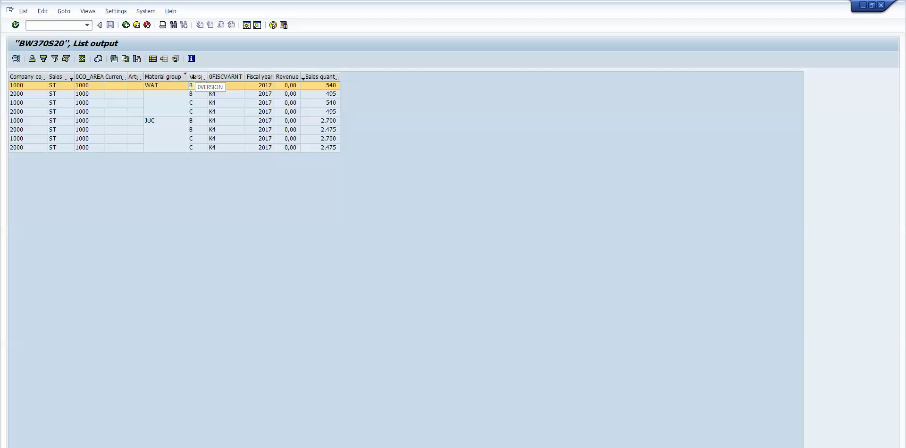
pyautogui.click(198, 104)
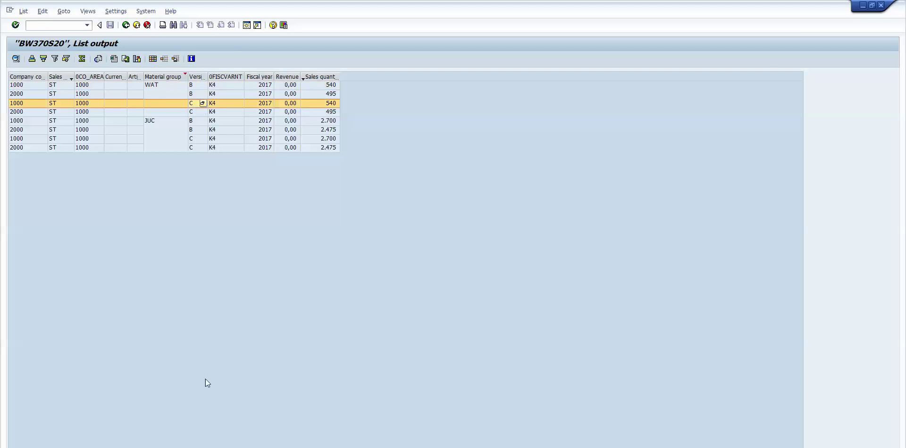
# Check the Task 7 slide in PowerPoint, return to the BW370S20 list and highlight its material group column.
pyautogui.hotkey('alt', 'Tab')
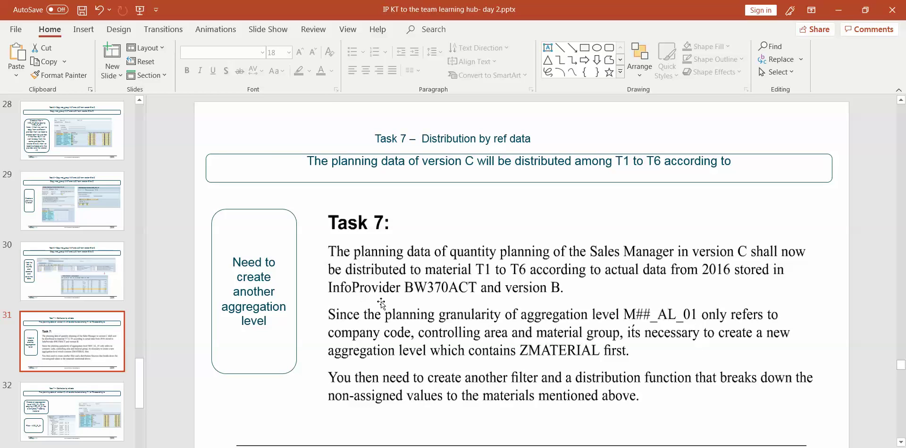
pyautogui.hotkey('alt', 'Tab')
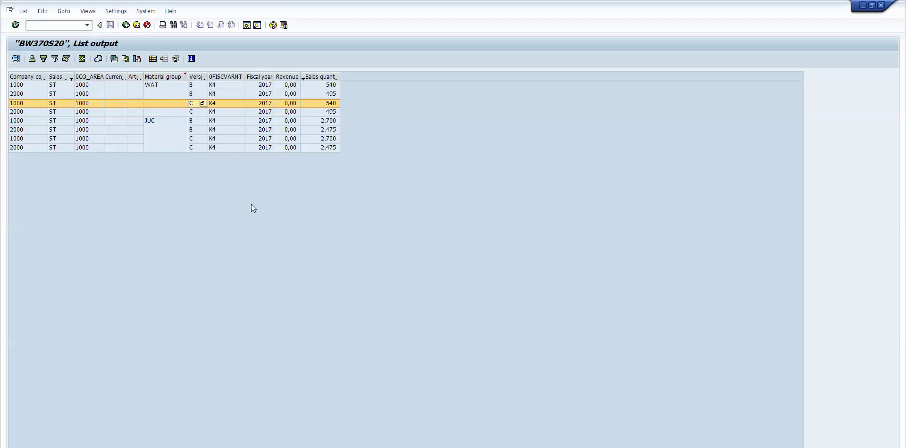
pyautogui.click(160, 77)
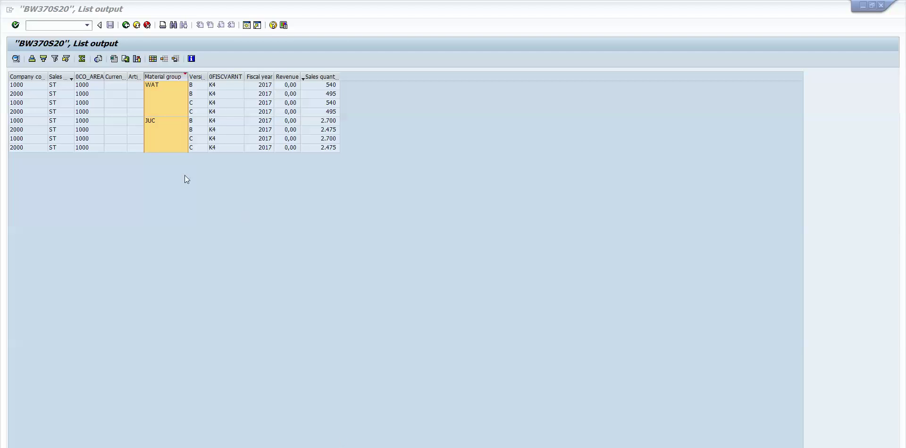
# Switch to the BW370ACT list and sort it by material group in descending order.
pyautogui.hotkey('alt', 'Tab')
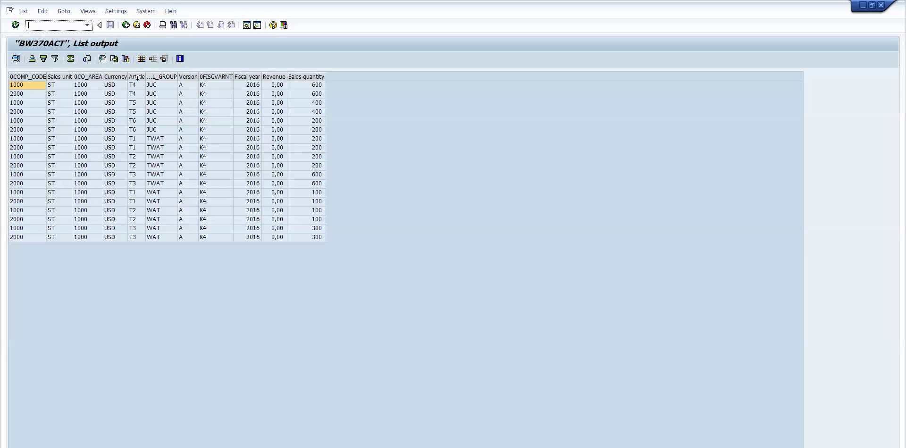
pyautogui.click(162, 76)
pyautogui.click(43, 58)
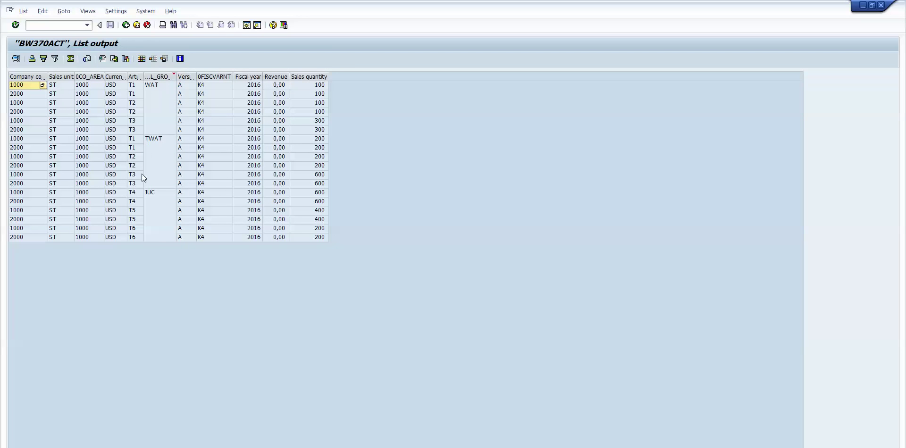
# Examine which articles belong to the JUC and WAT material groups in the BW370ACT actual data.
pyautogui.click(145, 194)
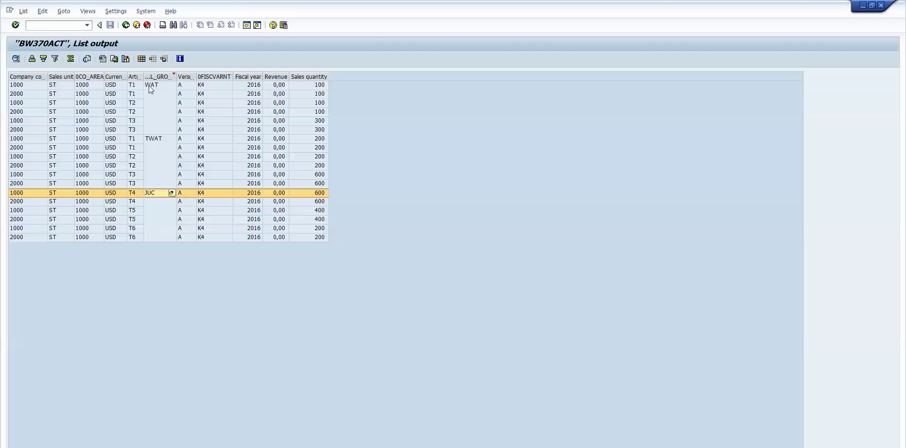
pyautogui.click(135, 87)
pyautogui.click(135, 102)
pyautogui.click(136, 121)
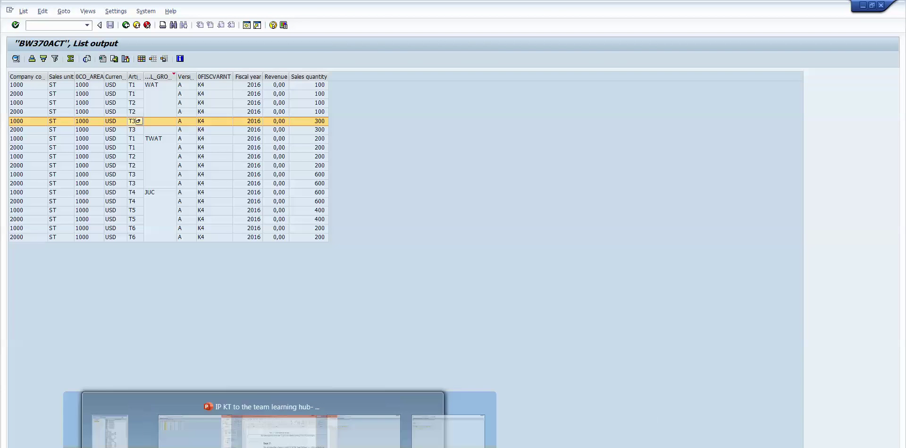
pyautogui.click(210, 425)
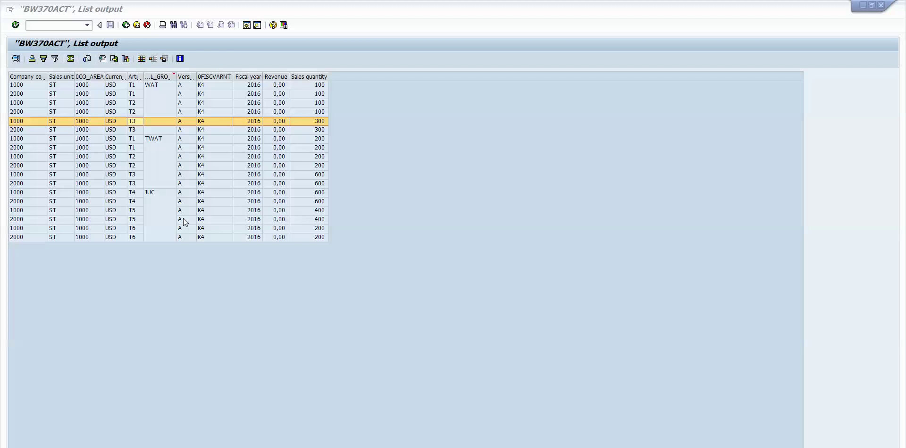
# Return to the BW370S20 list and check the WAT and JUC planning rows that lack an article.
pyautogui.hotkey('alt', 'Tab')
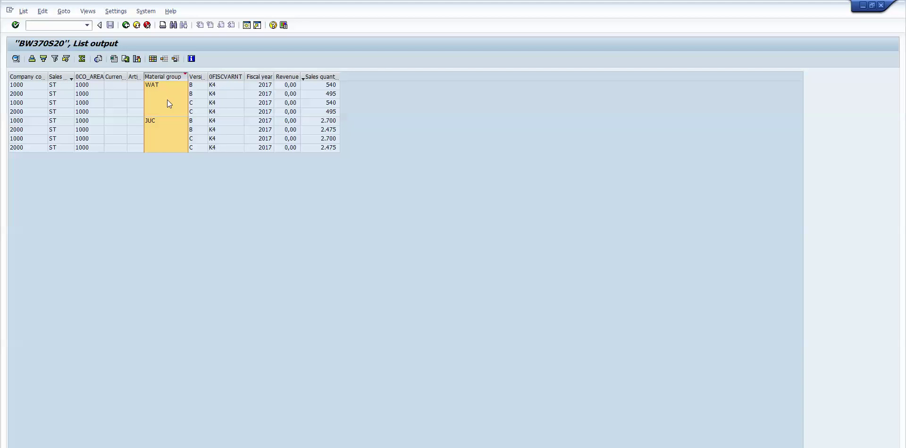
pyautogui.click(153, 86)
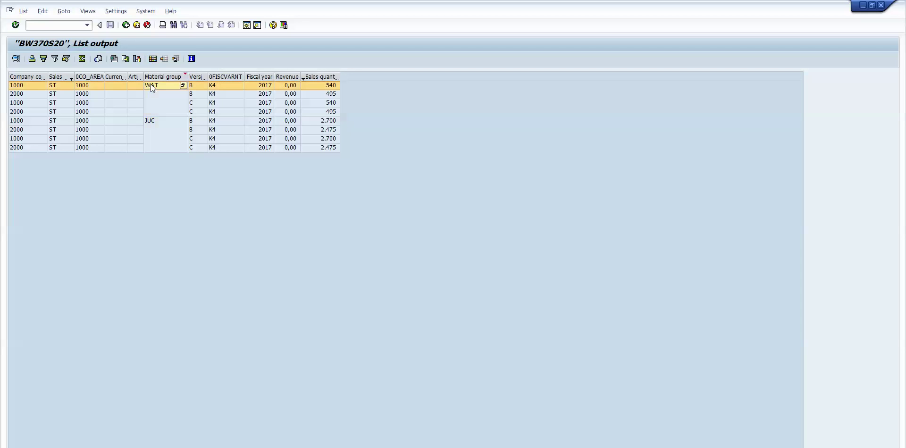
pyautogui.click(153, 122)
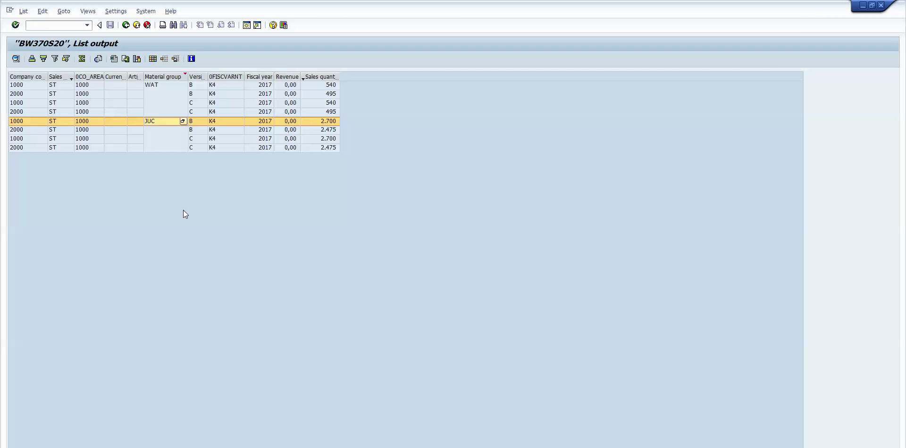
# Recheck the Task 7 slide and compare the JUC reference rows in BW370ACT with the version C rows in BW370S20.
pyautogui.hotkey('alt', 'Tab')
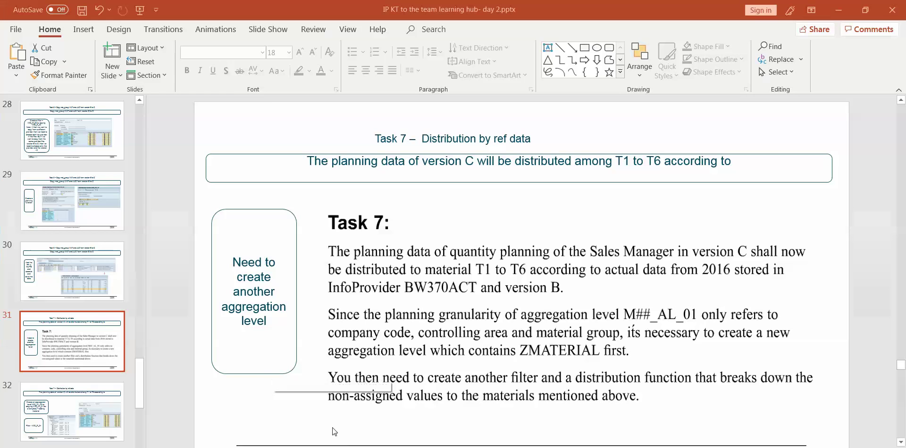
pyautogui.hotkey('alt', 'Tab')
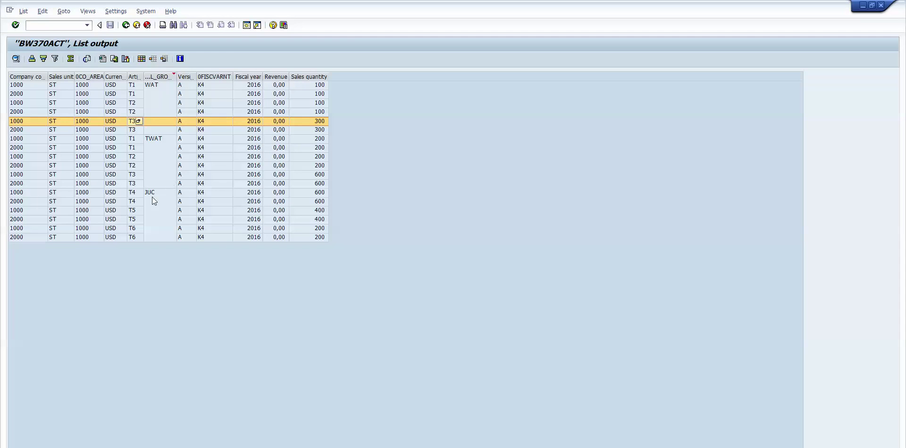
pyautogui.click(151, 193)
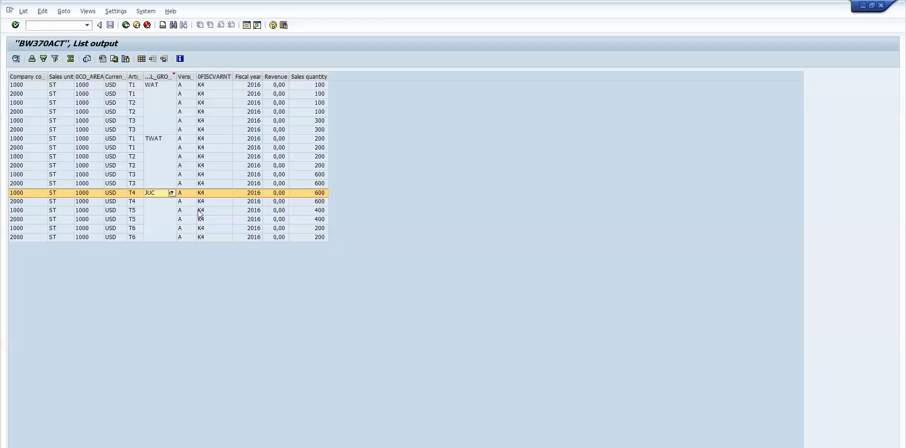
pyautogui.click(228, 447)
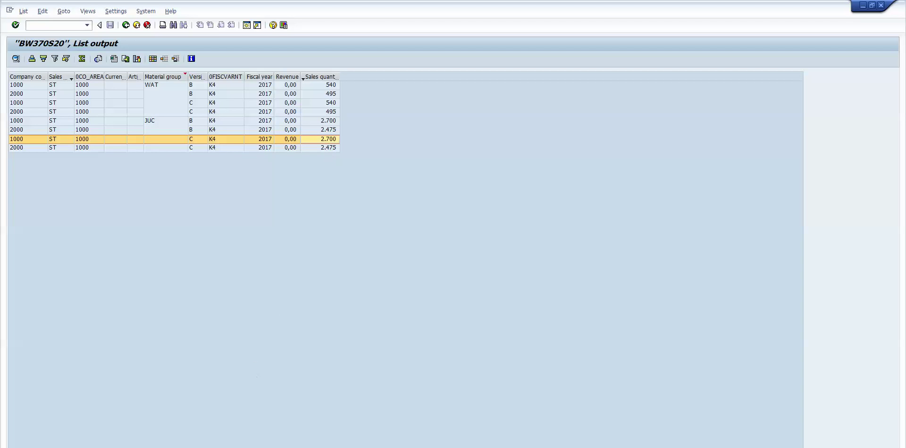
# Switch to the planning properties session and display the planning sequence M20_S_00.
pyautogui.click(229, 447)
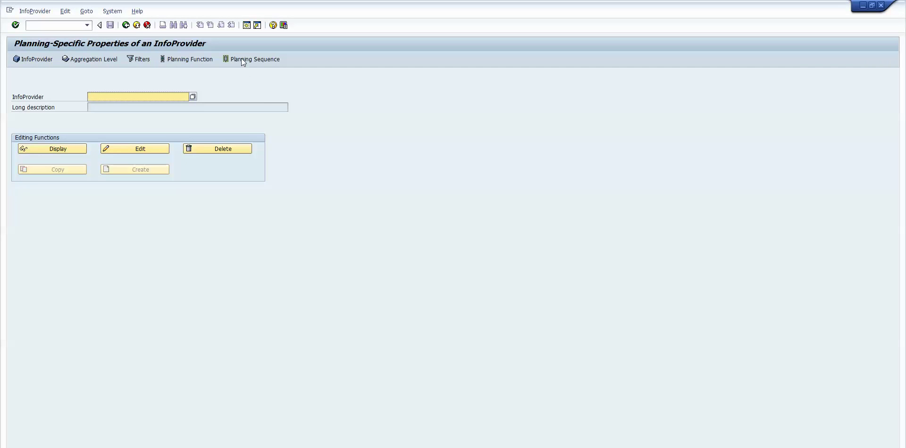
pyautogui.click(241, 60)
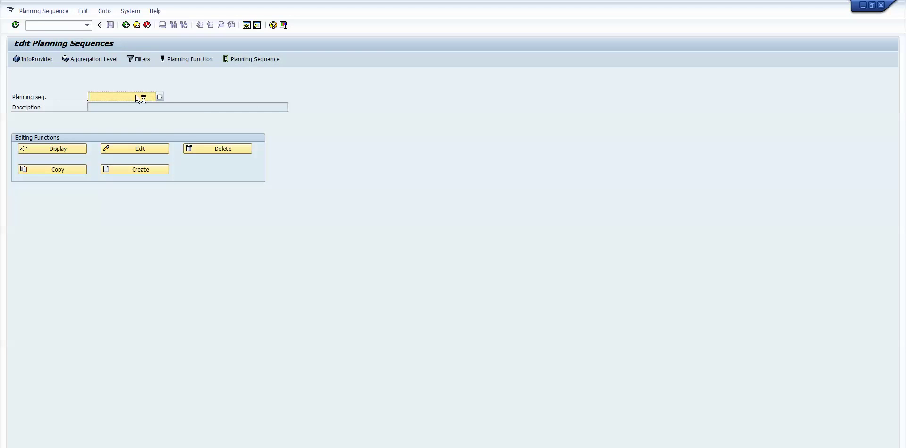
pyautogui.click(140, 98)
pyautogui.click(112, 113)
pyautogui.click(52, 150)
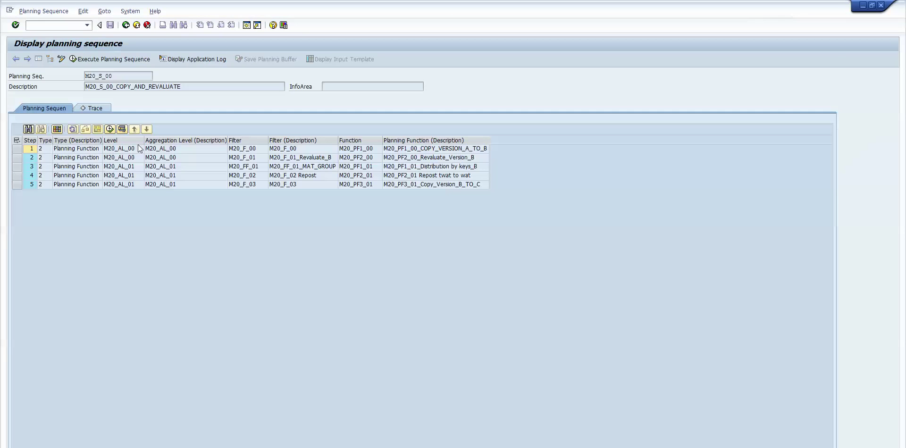
# Display the aggregation level M20_AL_01 used in step 5 of the sequence, review its InfoObjects and leave the display.
pyautogui.click(17, 186)
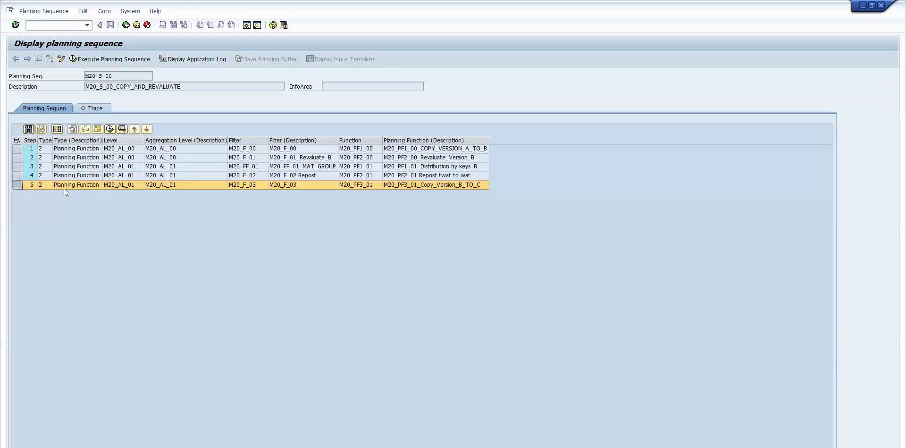
pyautogui.doubleClick(129, 186)
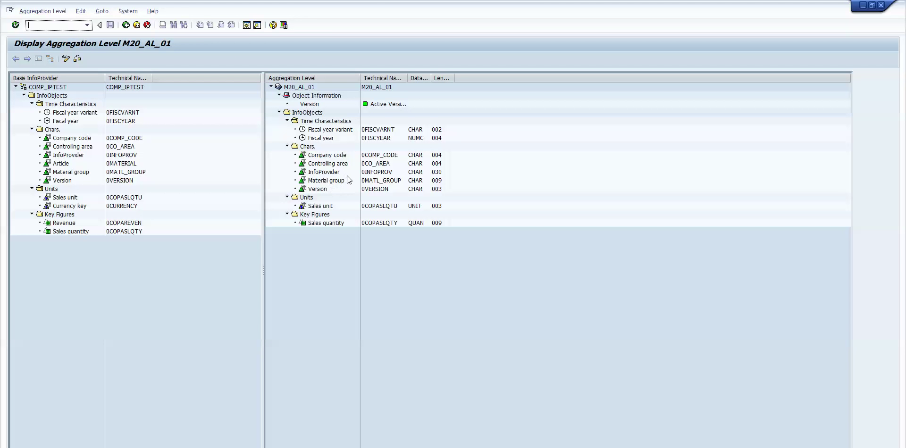
pyautogui.click(126, 25)
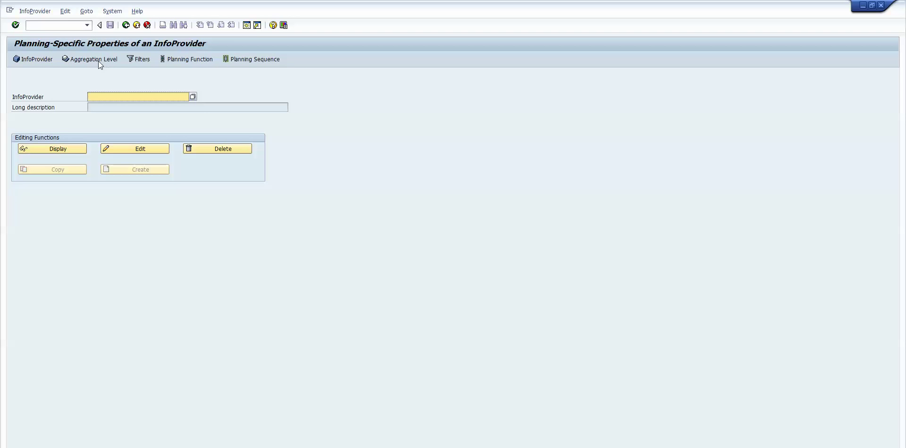
# Display the aggregation level M20_AL_02, check that its characteristics include Article (0MATERIAL), and leave the display.
pyautogui.click(99, 60)
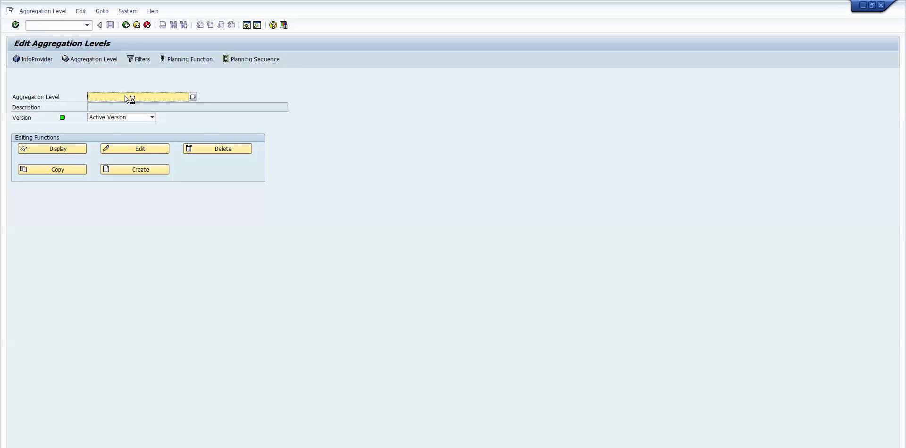
pyautogui.click(126, 97)
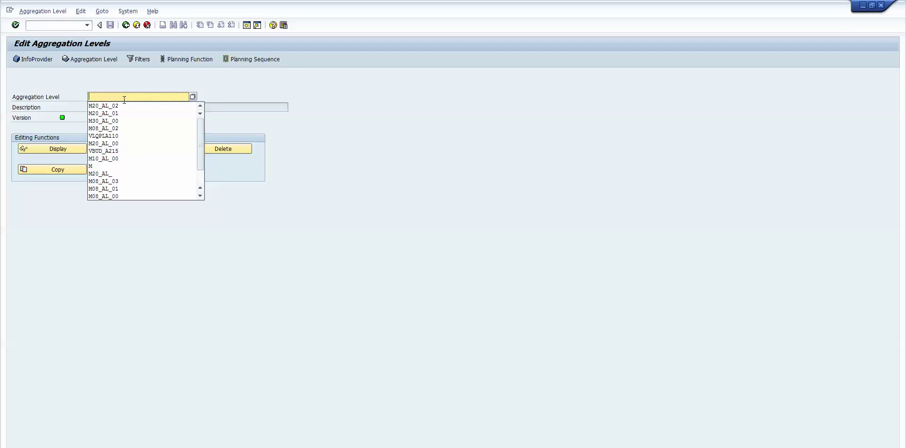
pyautogui.click(120, 107)
pyautogui.click(66, 148)
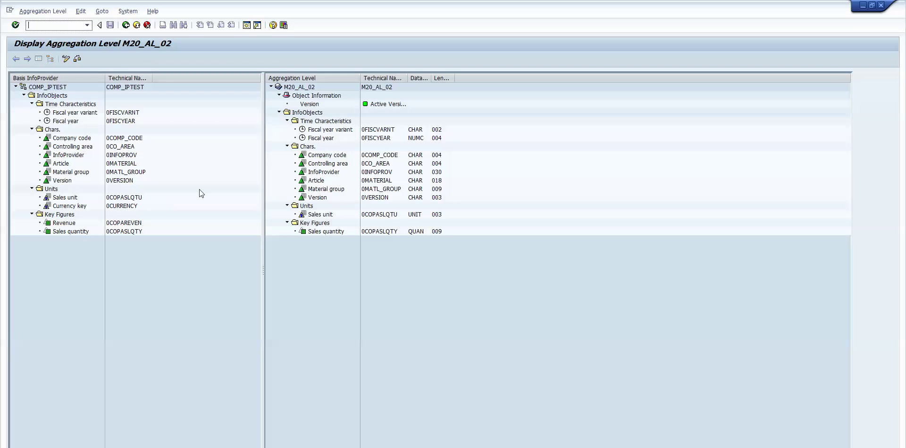
pyautogui.click(380, 183)
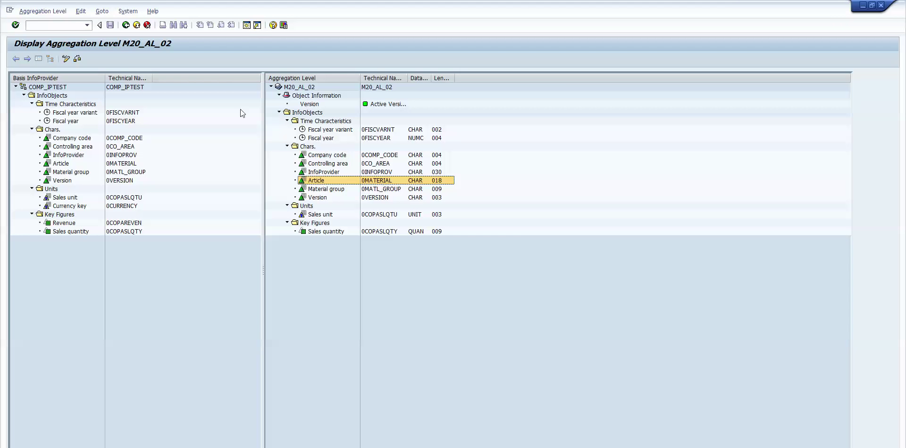
pyautogui.click(127, 26)
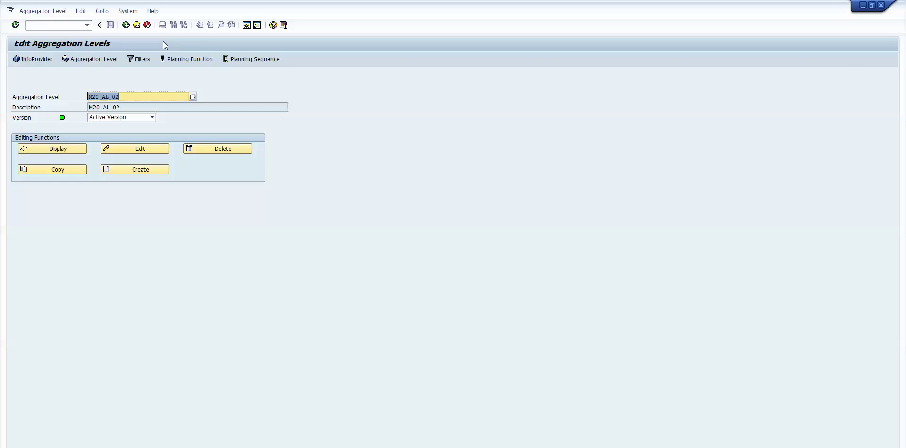
# Display the filter M20_F_04 and review its restrictions, especially the one for the article.
pyautogui.click(142, 59)
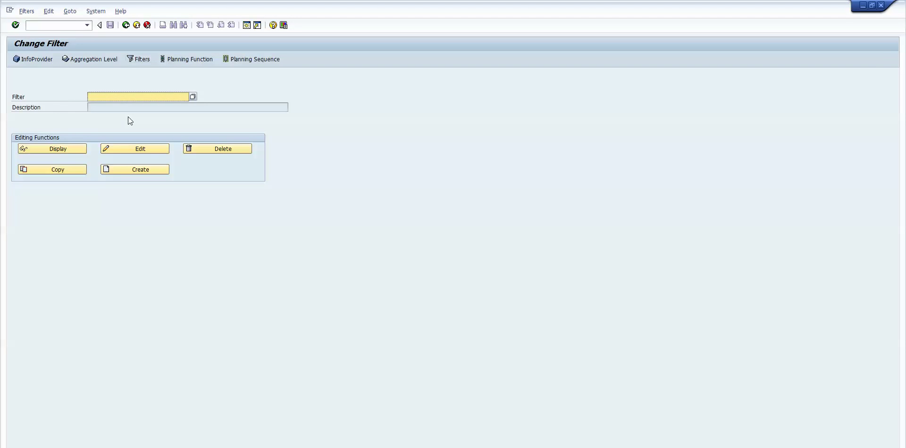
pyautogui.click(116, 92)
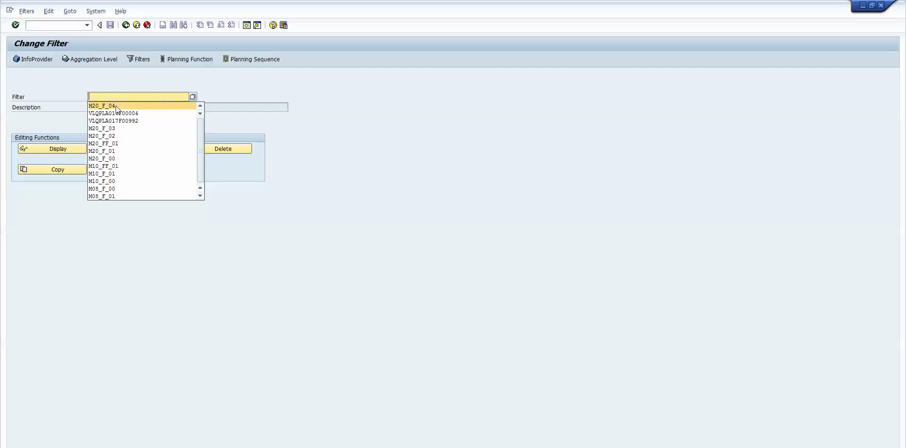
pyautogui.click(115, 105)
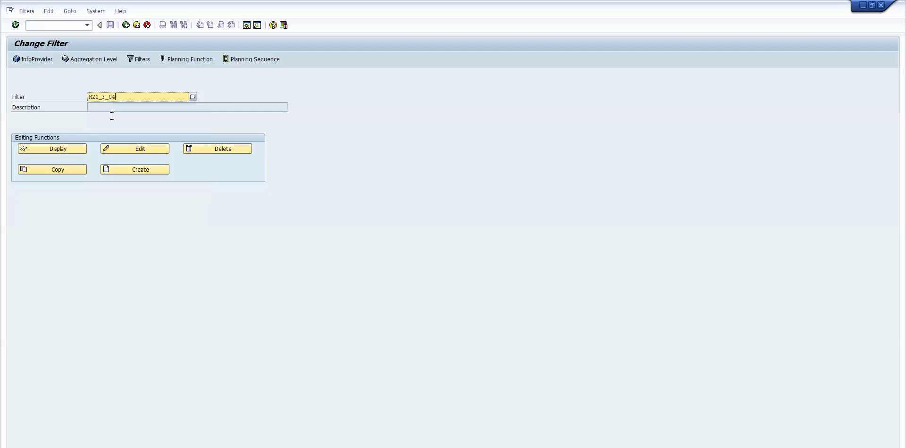
pyautogui.click(71, 151)
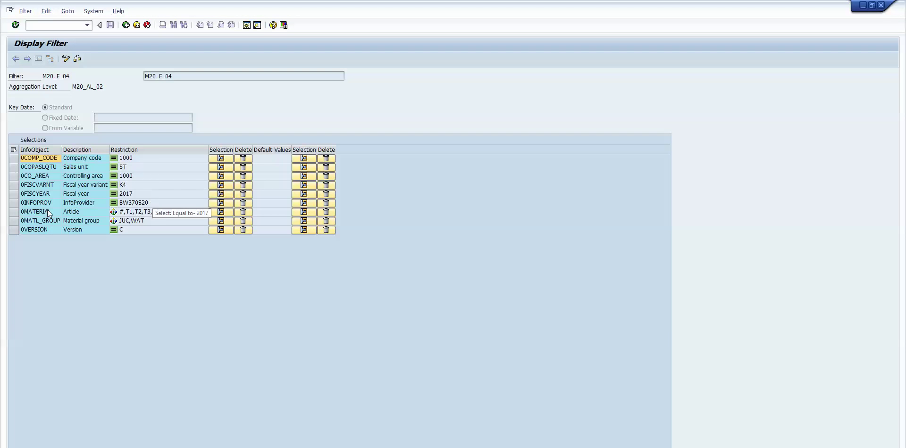
pyautogui.click(13, 213)
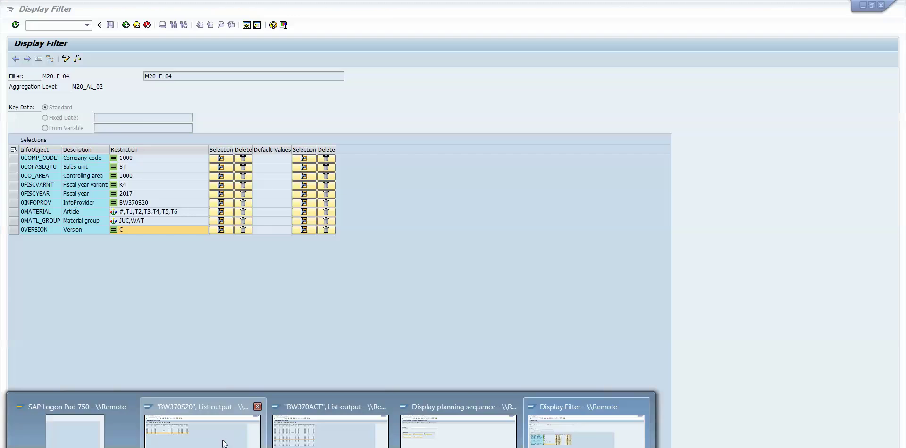
# Switch to the BW370S20 list and filter it to version C.
pyautogui.click(223, 389)
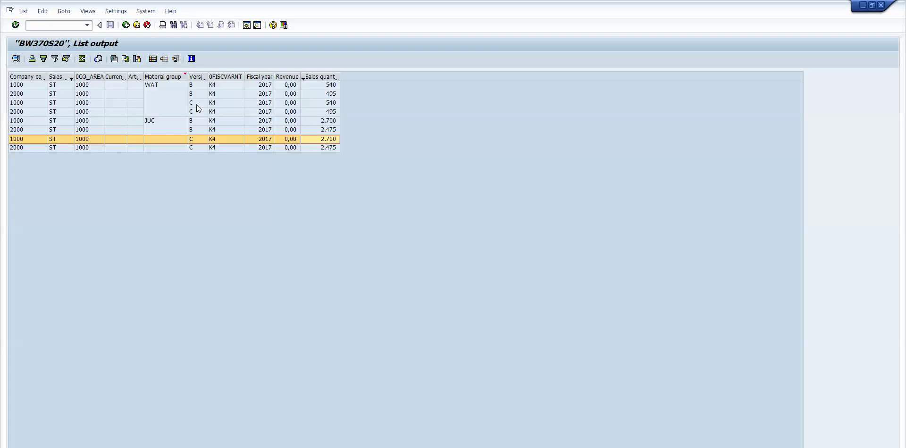
pyautogui.click(198, 105)
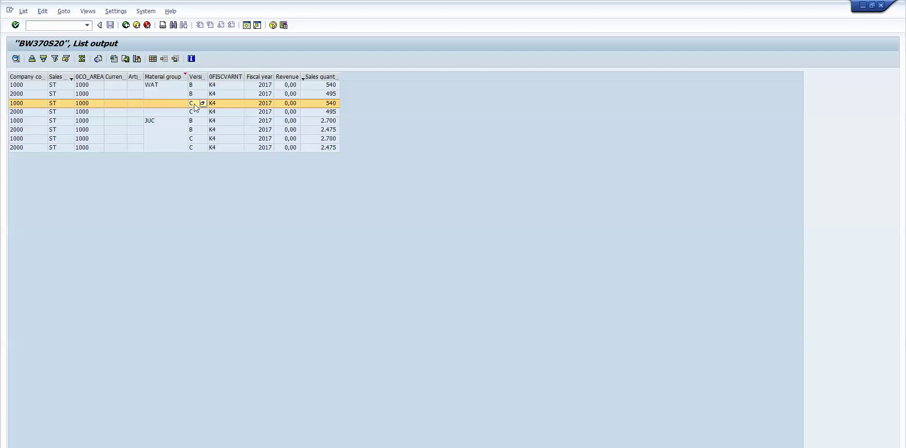
pyautogui.rightClick(197, 105)
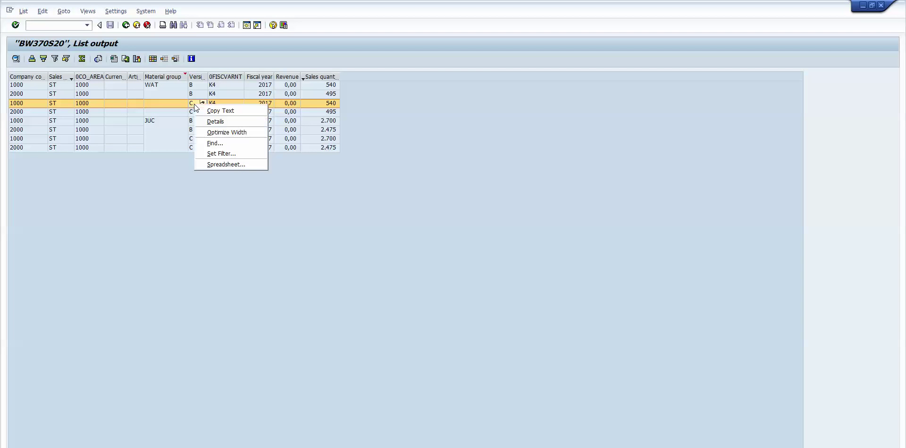
pyautogui.click(225, 155)
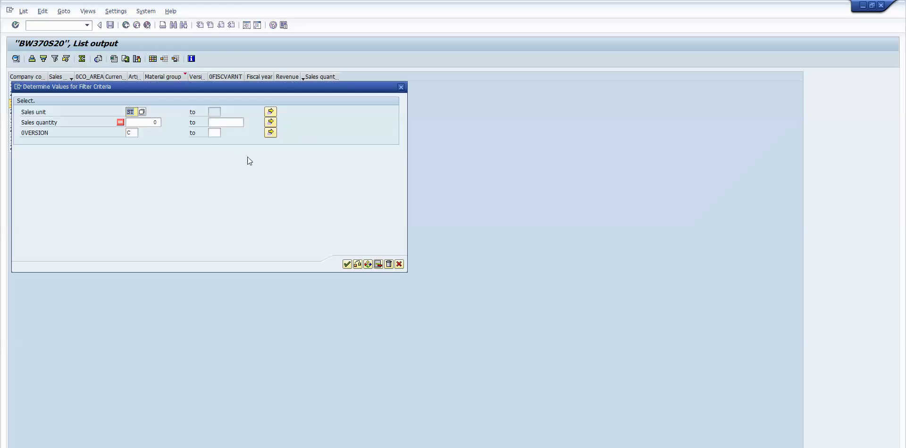
pyautogui.click(347, 264)
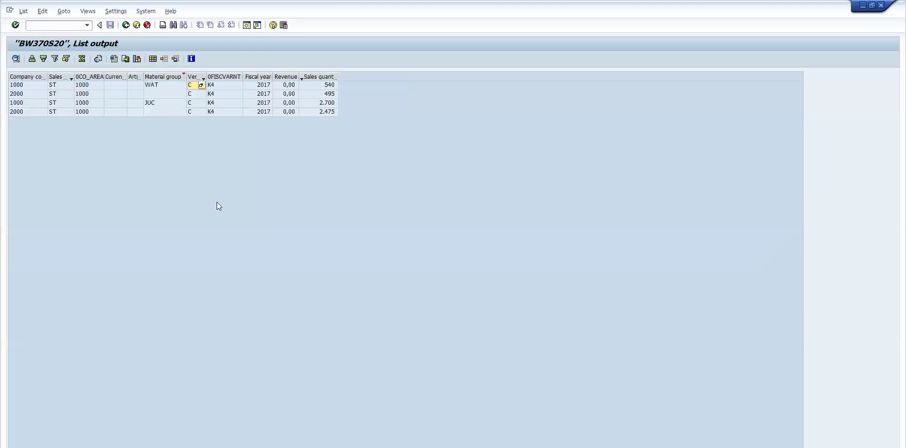
# Compare the company code rows of material group JUC in the BW370S20 list with the company code restriction in filter M20_F_04.
pyautogui.click(14, 104)
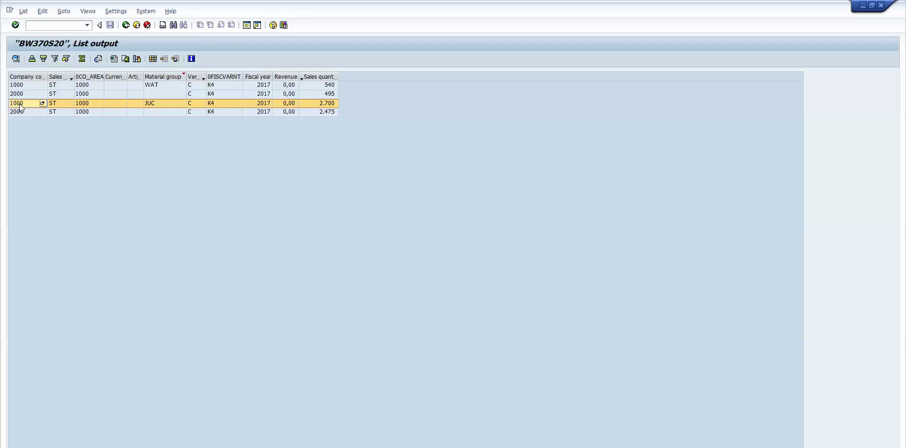
pyautogui.doubleClick(29, 103)
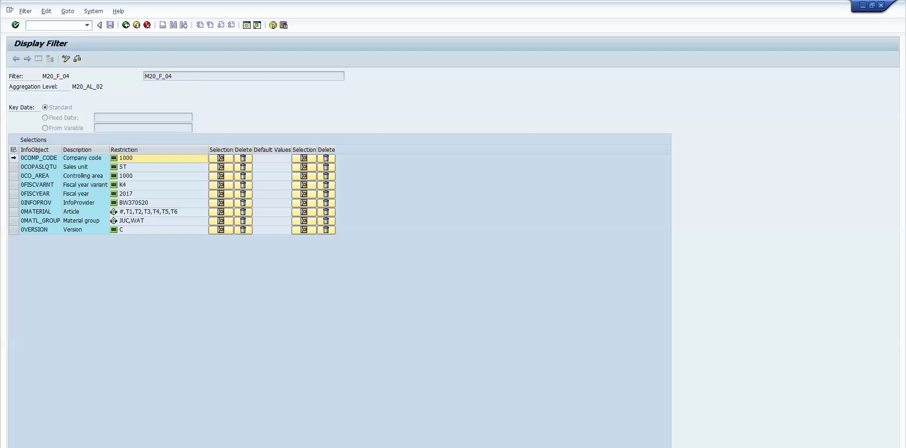
pyautogui.click(14, 158)
pyautogui.click(140, 160)
pyautogui.hotkey('alt', 'Tab')
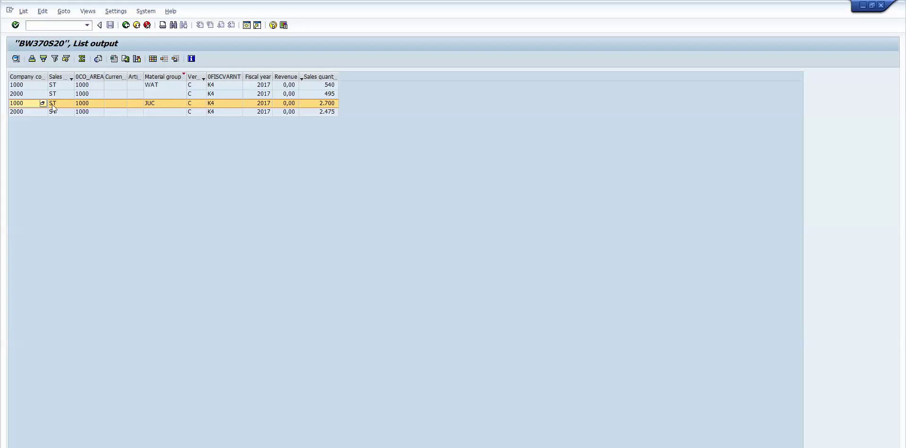
pyautogui.click(25, 113)
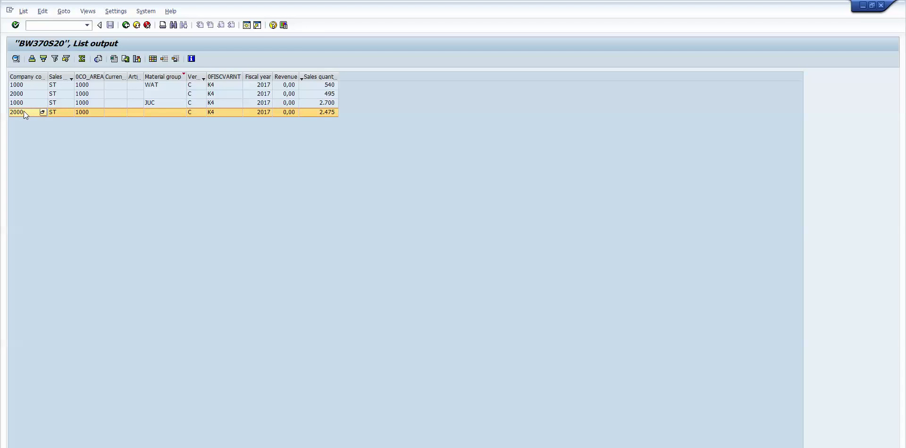
pyautogui.click(22, 104)
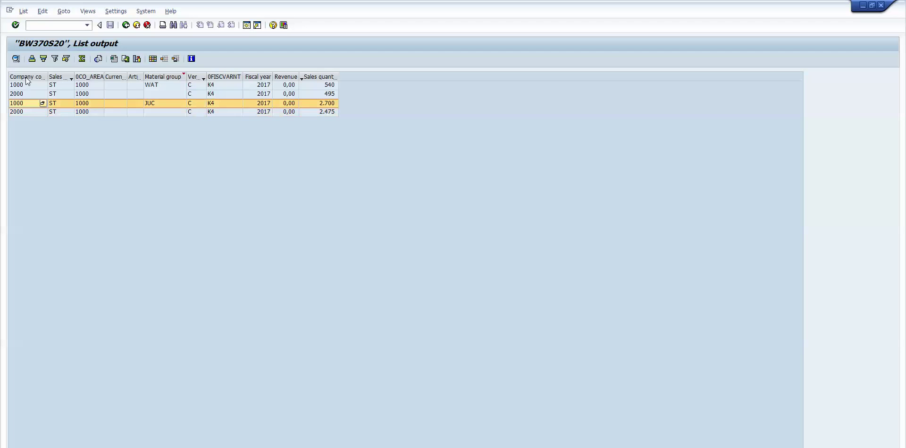
# Sort the BW370S20 list by company code in descending order and check the WAT and JUC rows of company code 1000.
pyautogui.click(33, 77)
pyautogui.click(43, 58)
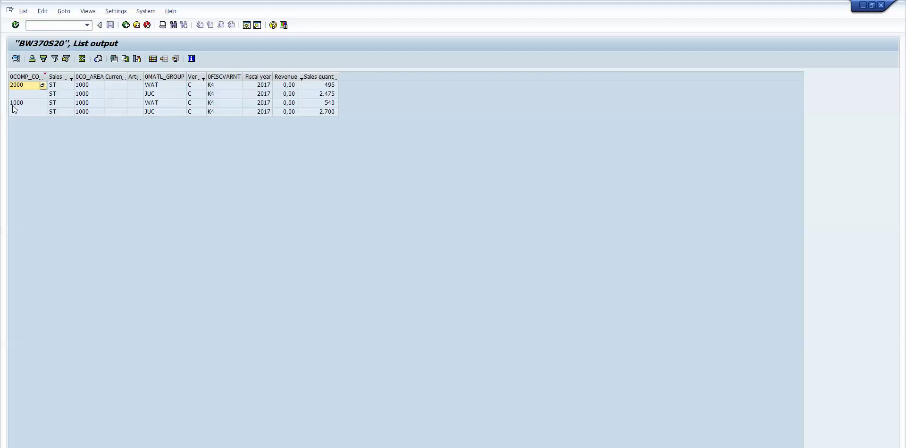
pyautogui.click(179, 105)
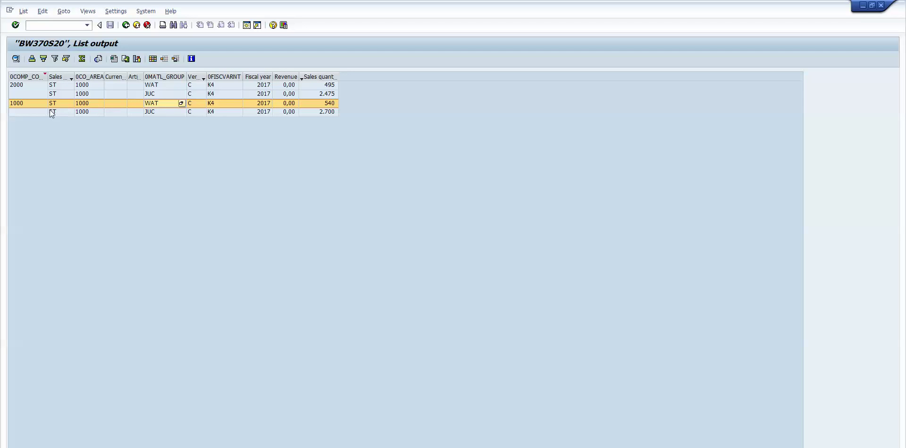
pyautogui.click(37, 114)
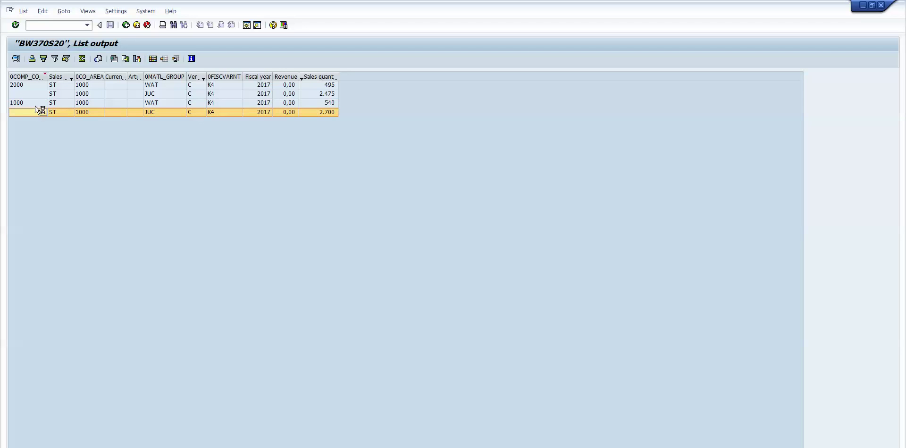
pyautogui.click(35, 105)
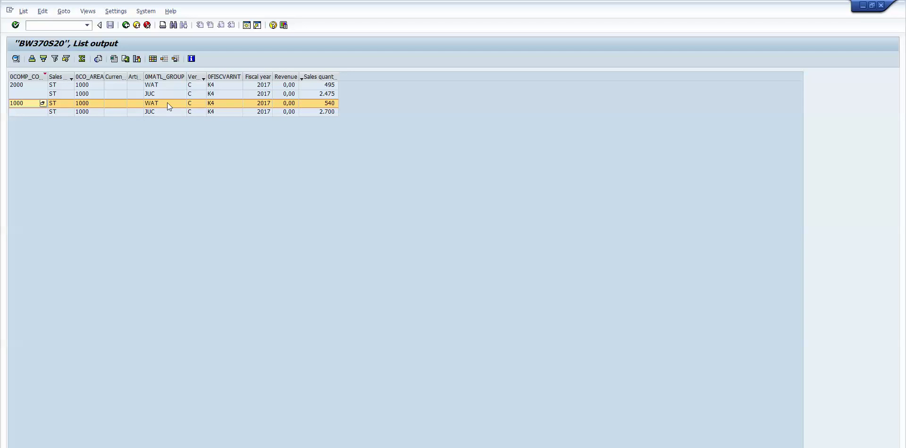
# Widen the Article column of the BW370S20 list, check its entries and return to the display of filter M20_F_04.
pyautogui.moveTo(142, 76); pyautogui.dragTo(153, 76)
pyautogui.click(138, 77)
pyautogui.click(147, 85)
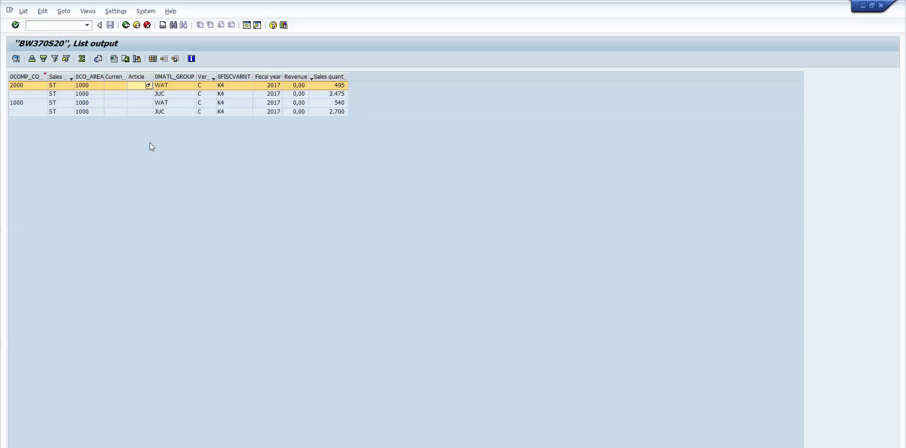
pyautogui.press('F3')
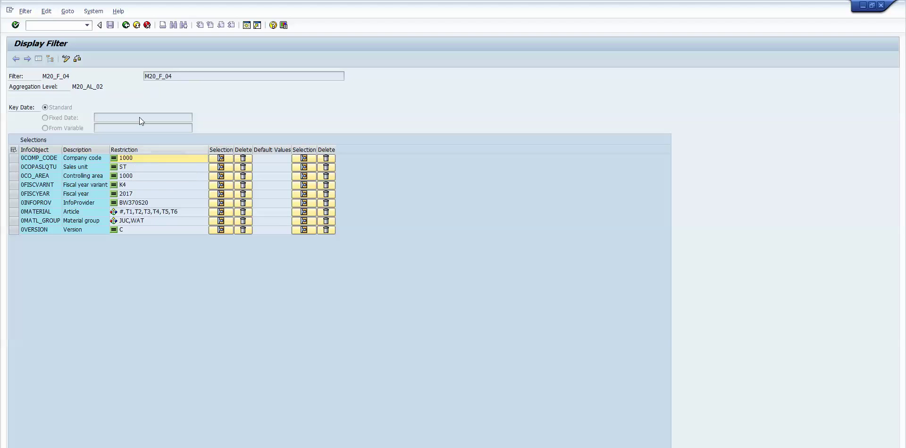
# Leave the filter display, go to planning function maintenance and select M20_PF1_02 as the planning function name.
pyautogui.click(54, 27)
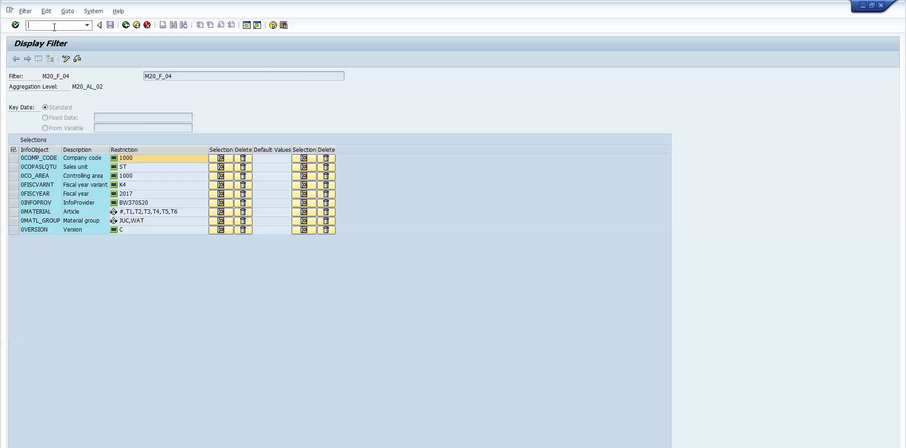
pyautogui.write('/nrsplan')
pyautogui.press('Return')
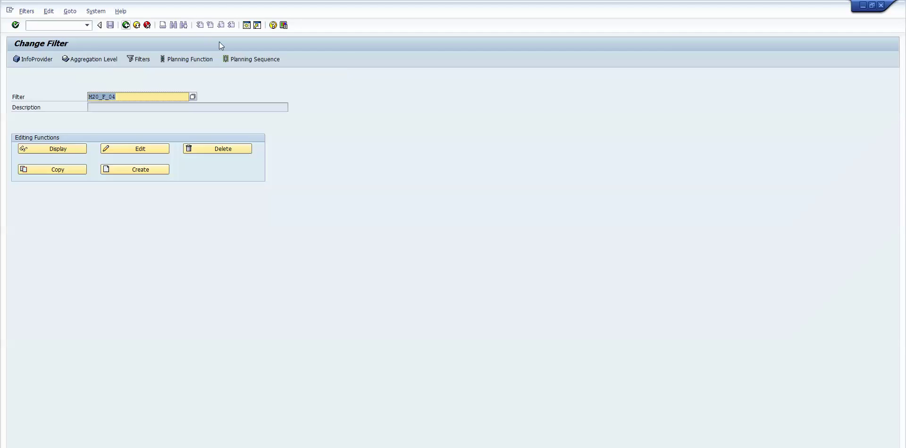
pyautogui.click(199, 58)
pyautogui.click(121, 97)
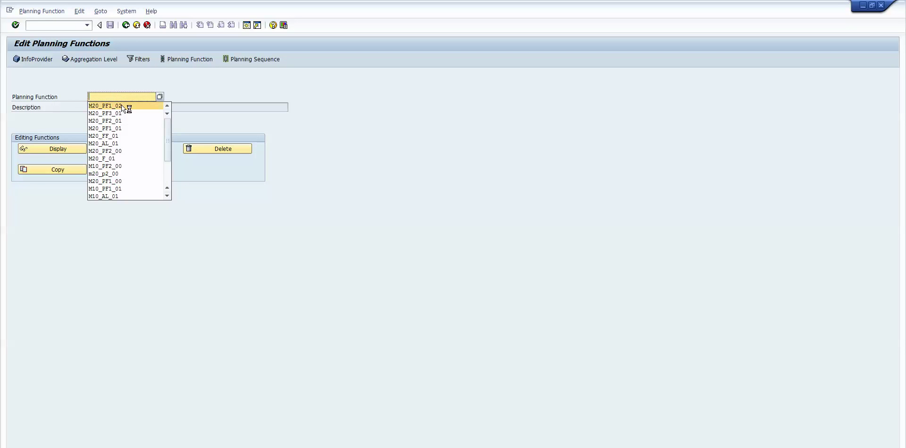
pyautogui.click(121, 106)
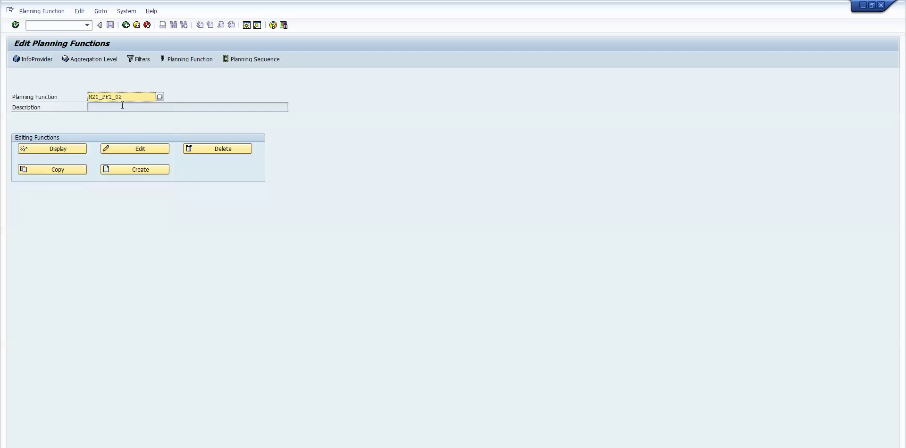
pyautogui.click(144, 170)
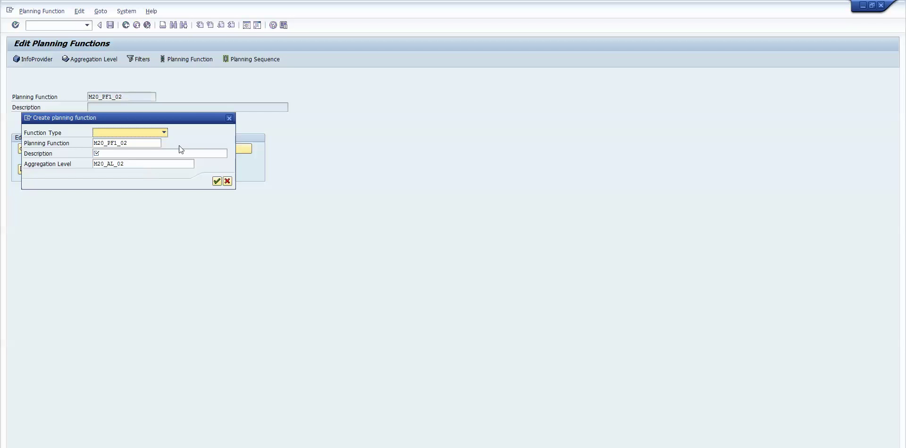
pyautogui.click(164, 133)
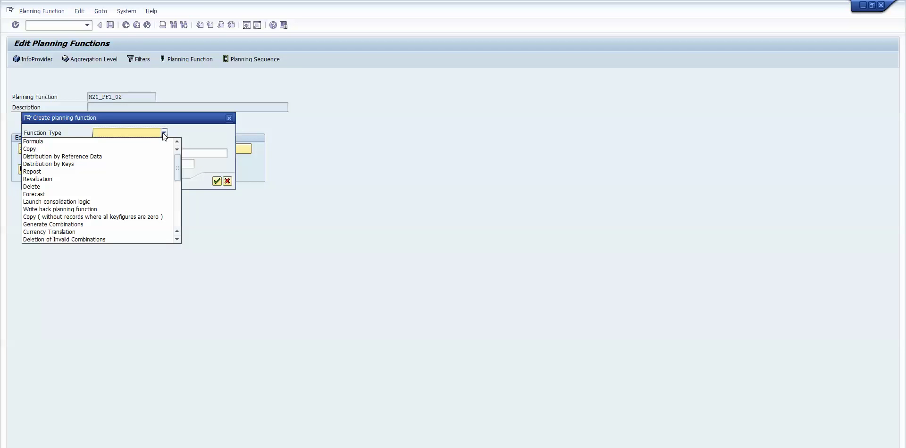
pyautogui.click(92, 156)
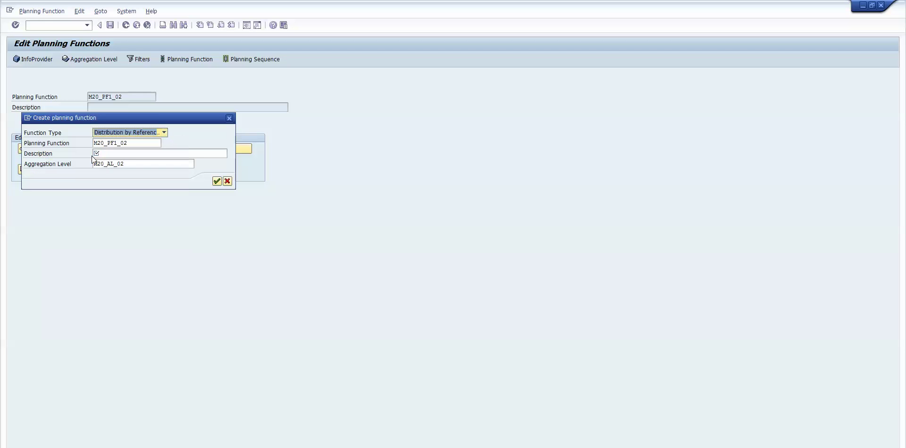
pyautogui.moveTo(128, 143); pyautogui.dragTo(93, 142)
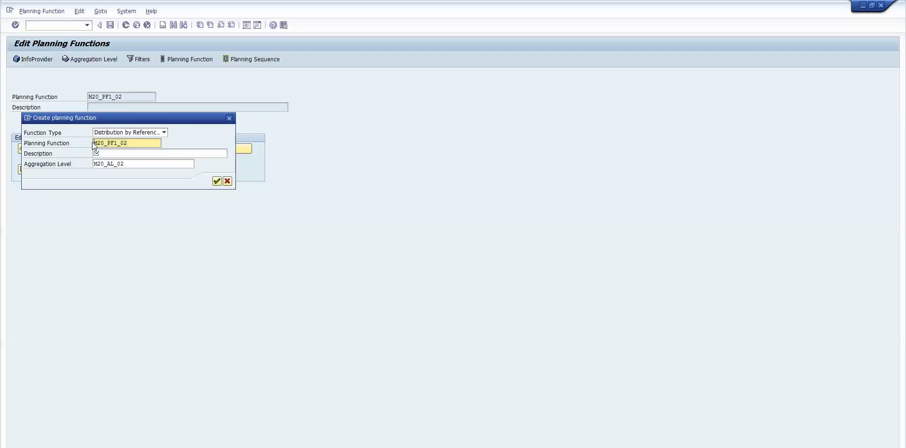
pyautogui.click(117, 152)
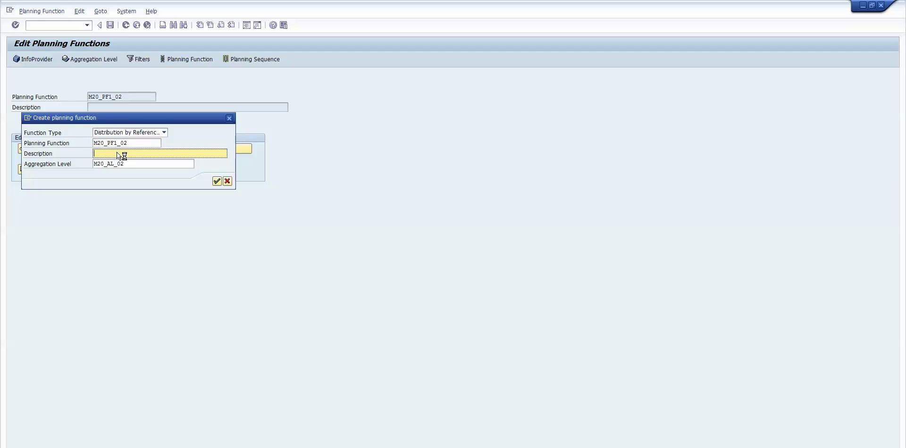
pyautogui.write('Distribution buy ref')
pyautogui.click(217, 180)
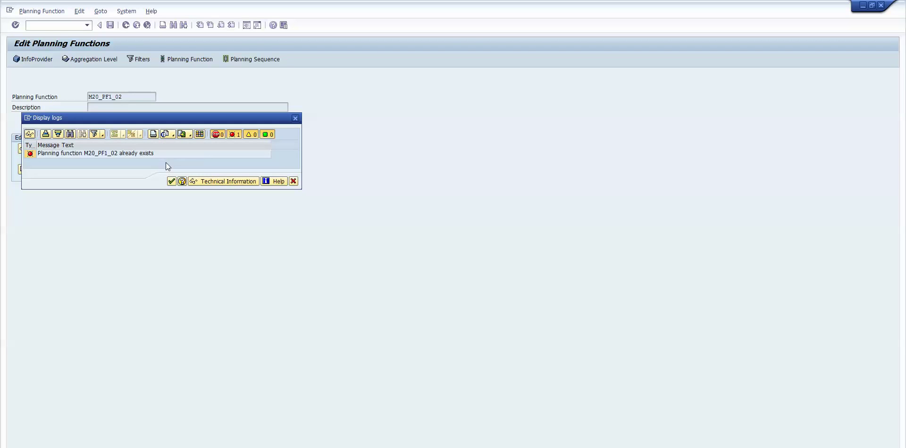
pyautogui.click(171, 181)
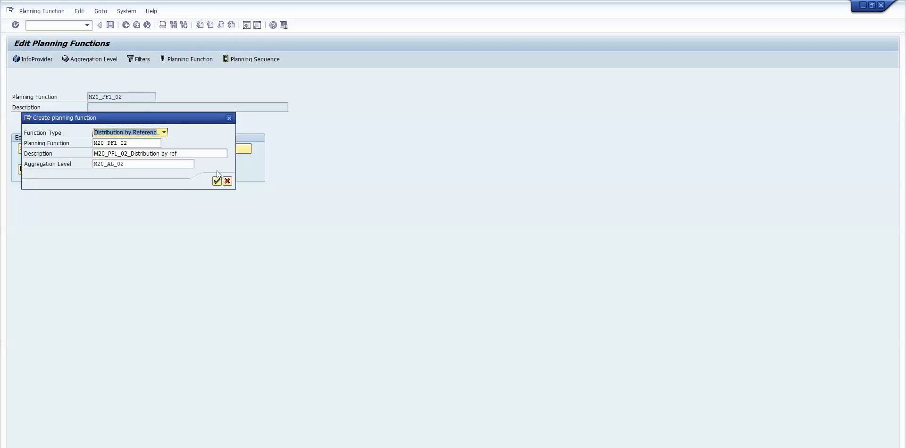
pyautogui.click(227, 181)
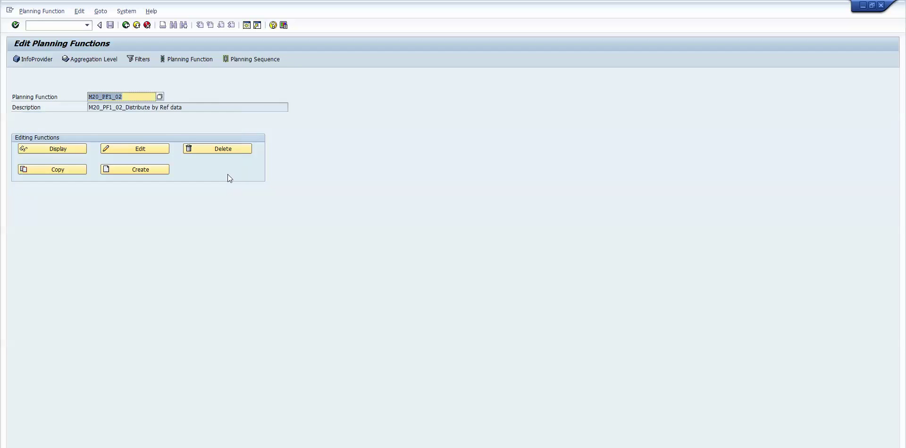
# Delete the existing planning function M20_PF1_02 and confirm the deletion.
pyautogui.click(198, 149)
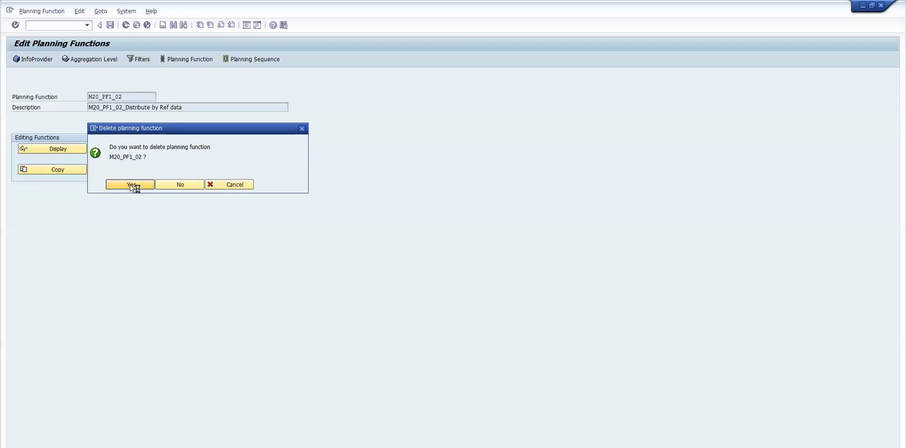
pyautogui.click(139, 182)
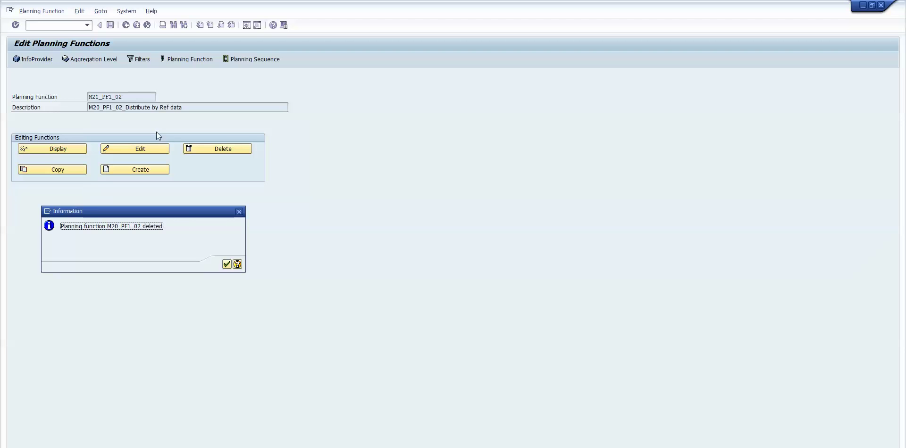
pyautogui.click(226, 265)
# Create planning function M20_PF1_02 of type Distribution by Reference Data on aggregation level M20_AL_02 with description "M20_PF1_02_Distribute by ref".
pyautogui.click(143, 171)
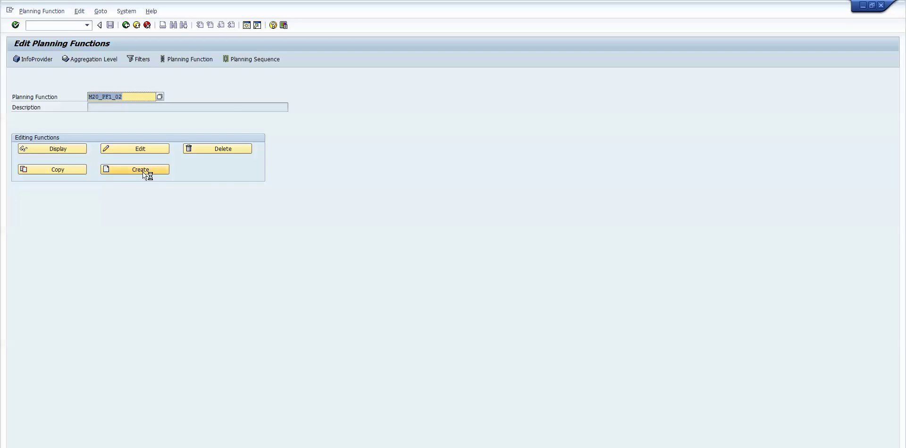
pyautogui.click(163, 132)
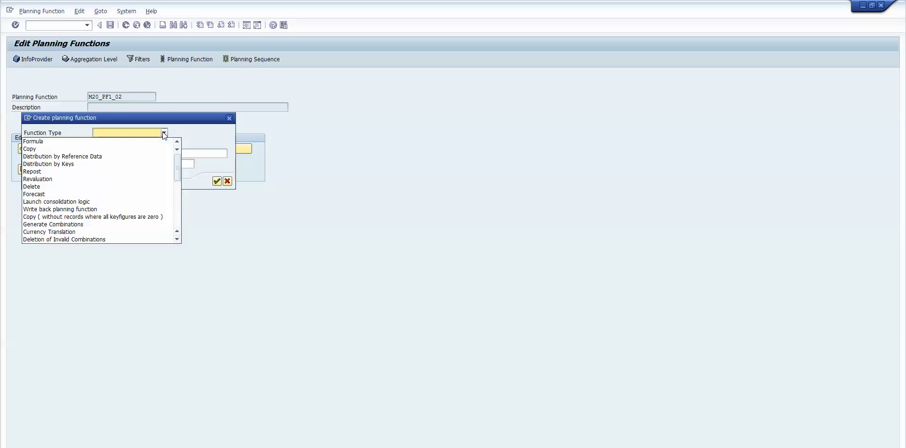
pyautogui.click(83, 157)
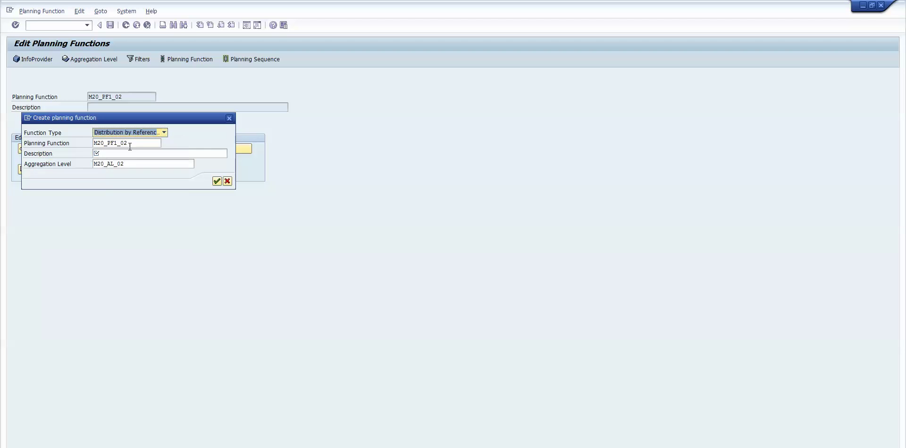
pyautogui.moveTo(94, 145); pyautogui.dragTo(91, 144)
pyautogui.hotkey('ctrl', 'c')
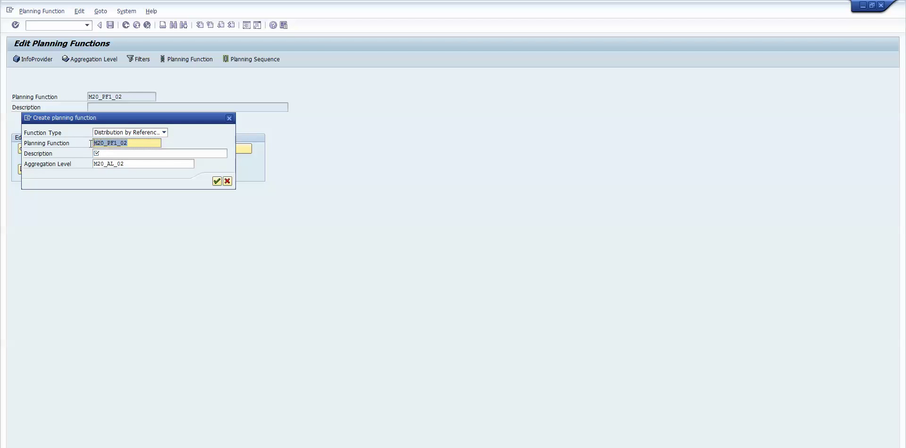
pyautogui.click(131, 152)
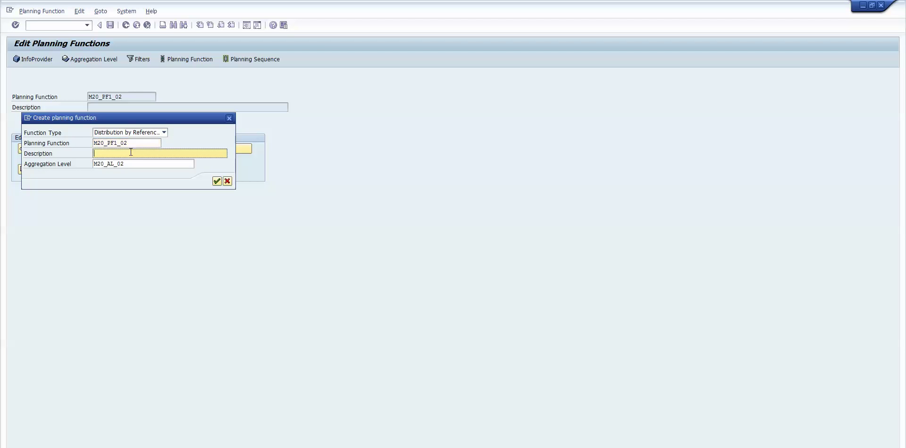
pyautogui.hotkey('ctrl', 'v')
pyautogui.write('_Distributr')
pyautogui.write(' by ref')
pyautogui.click(218, 181)
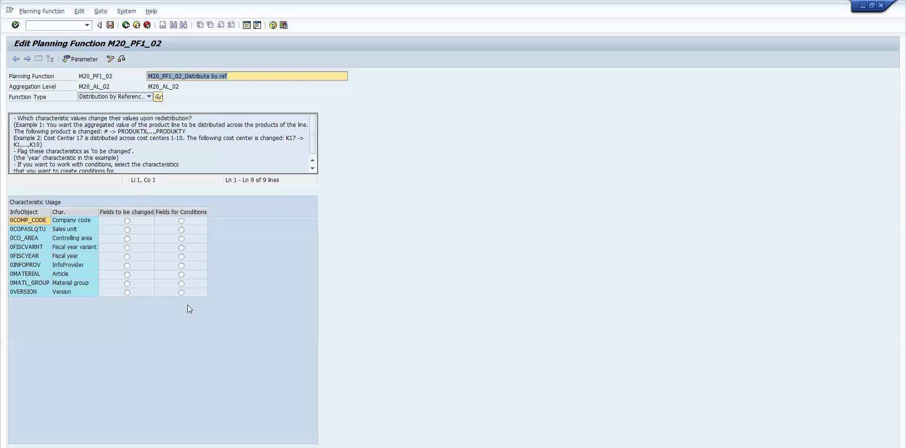
# Set Article as the field to be changed and Material group as the condition field, and create a parameter condition for material group JUC.
pyautogui.click(126, 276)
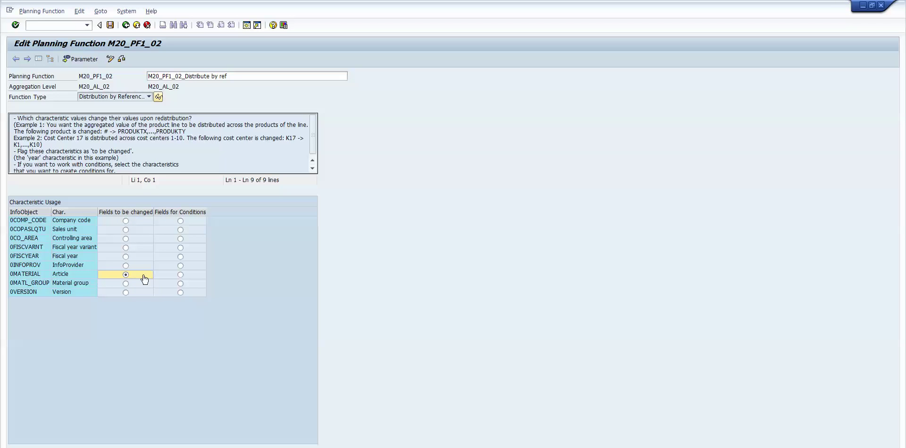
pyautogui.click(182, 287)
pyautogui.click(91, 60)
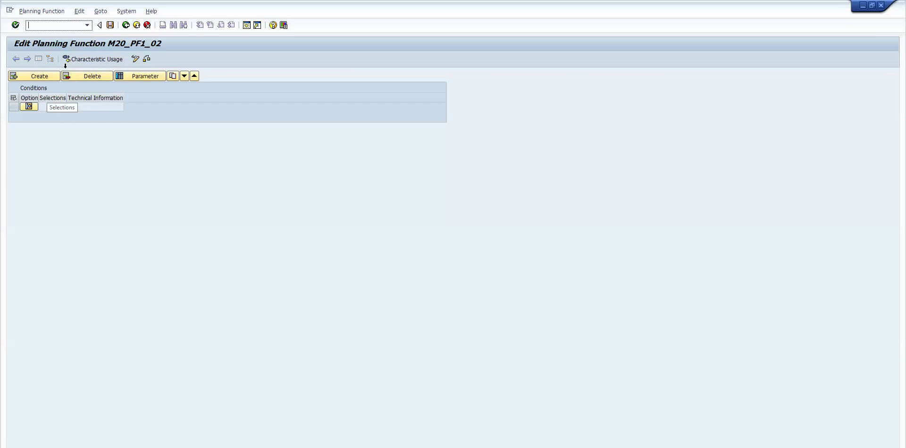
# Widen the Selections and Technical Information columns of the conditions list and open the parameters of the JUC condition.
pyautogui.moveTo(67, 97); pyautogui.dragTo(106, 96)
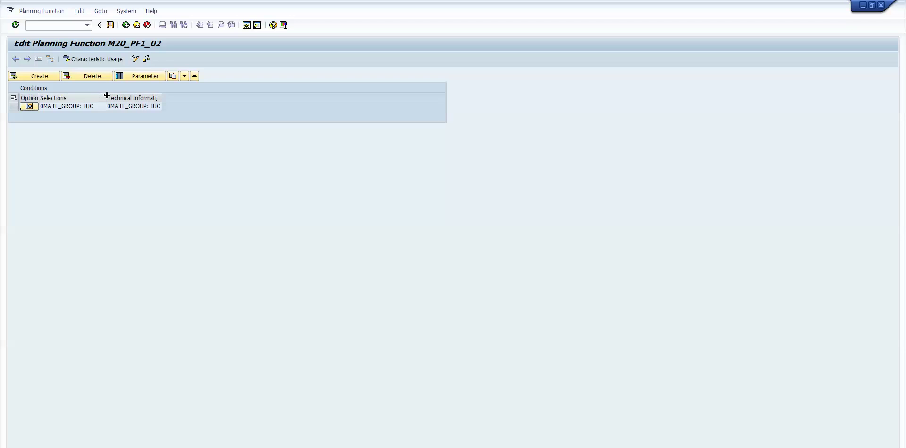
pyautogui.moveTo(163, 98); pyautogui.dragTo(174, 95)
pyautogui.click(13, 106)
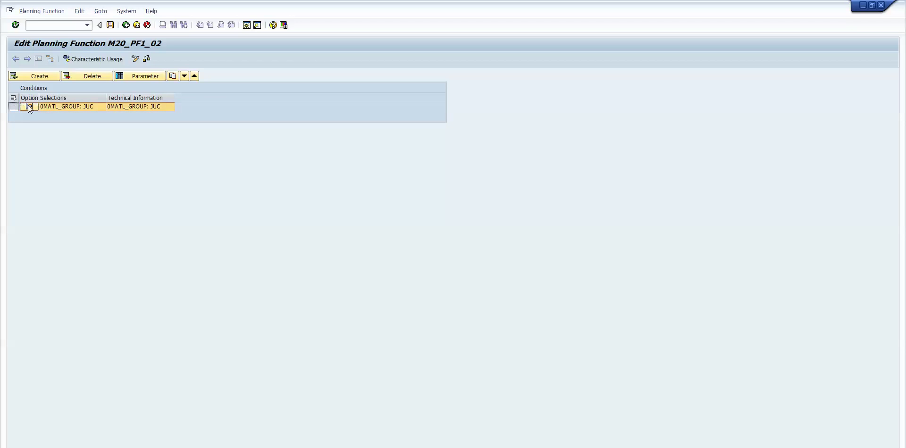
pyautogui.click(148, 75)
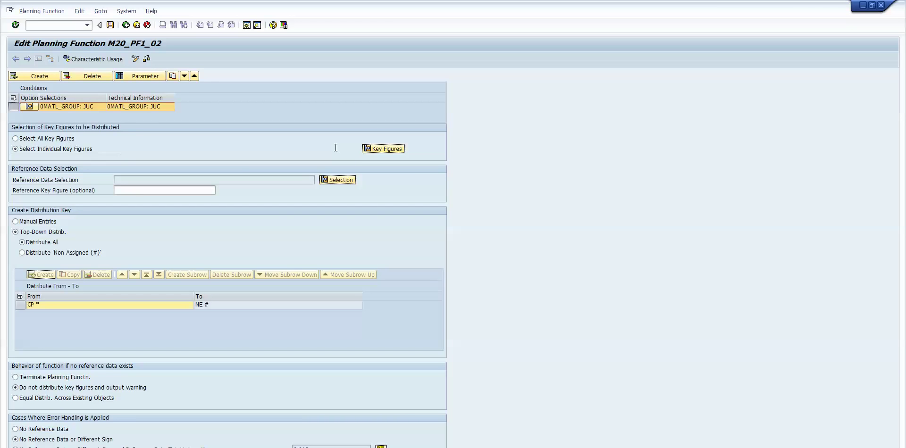
# Select the individual key figure 0COPASLQTY (Sales quantity) for distribution under the JUC condition.
pyautogui.click(390, 150)
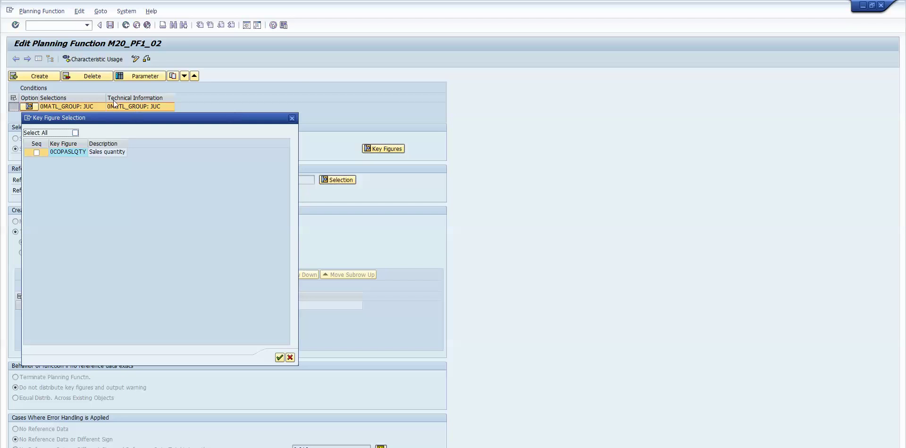
pyautogui.click(36, 152)
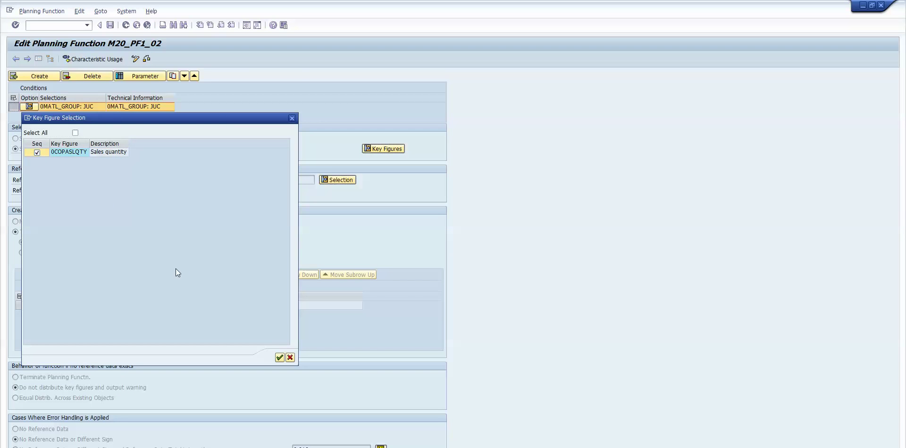
pyautogui.click(279, 358)
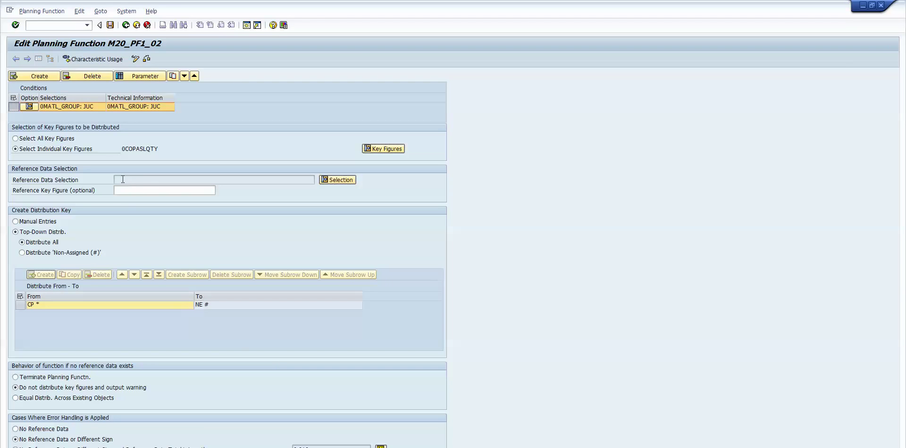
# Restrict the reference data to company code 1000, unit ST, controlling area 1000, K4, fiscal year 2016, BW370ACT, material group JUC and version A.
pyautogui.click(336, 181)
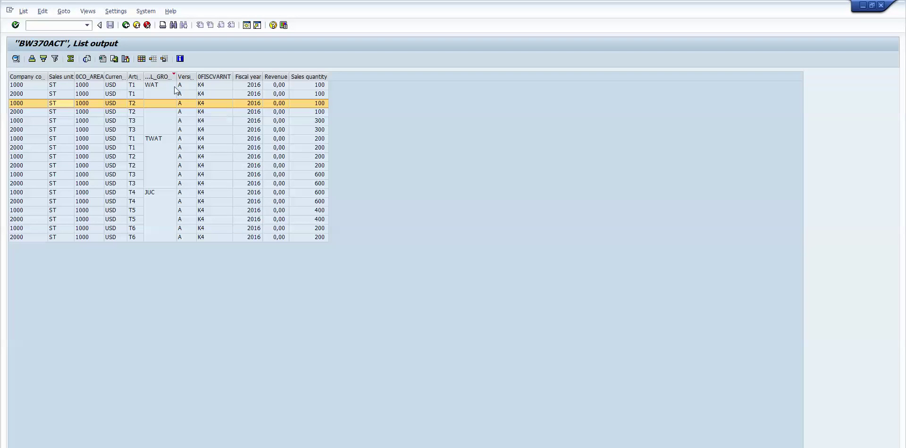
pyautogui.click(184, 77)
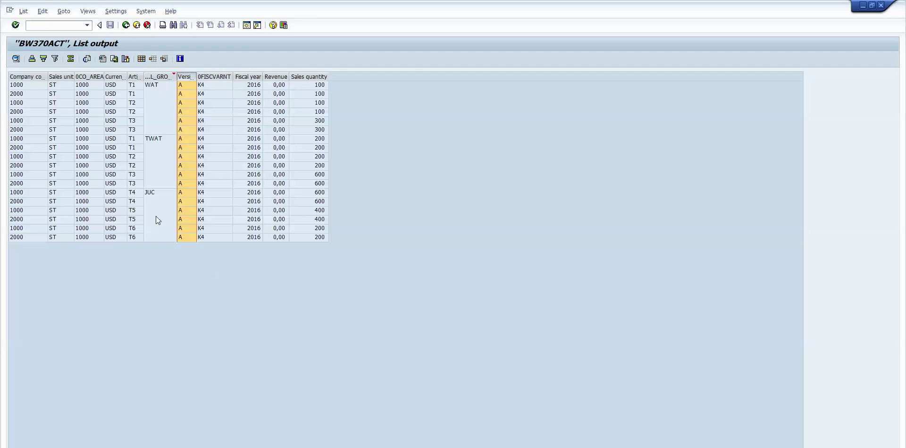
pyautogui.hotkey('alt', 'Tab')
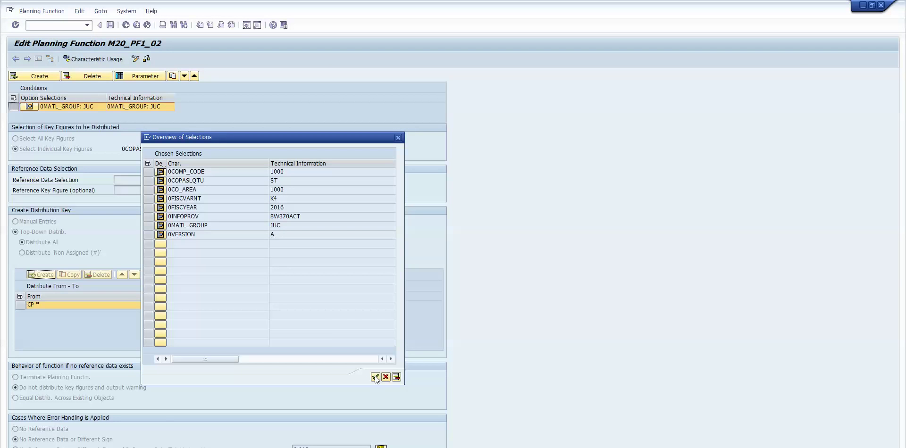
pyautogui.click(375, 377)
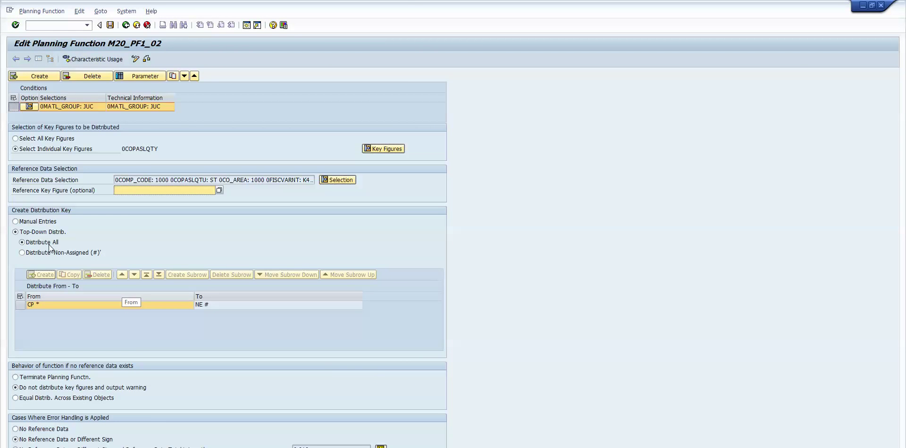
# Set the reference key figure to 0COPASLQTY and create a manual distribution entry from article # to T4, T5 and T6.
pyautogui.click(219, 189)
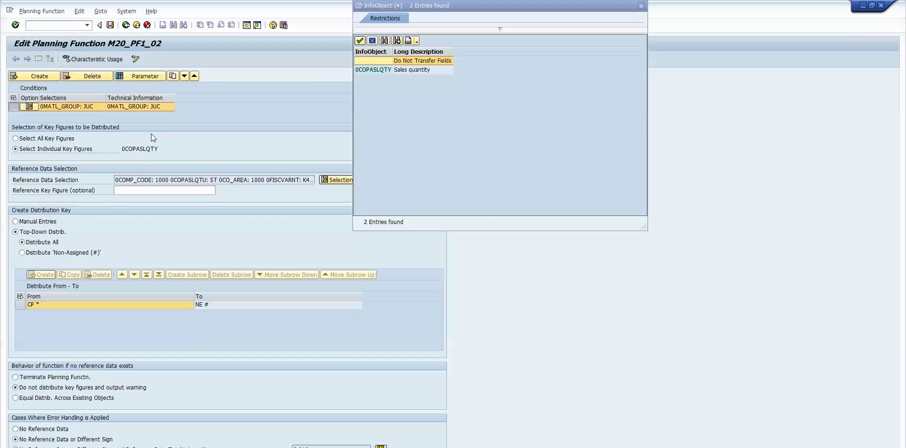
pyautogui.doubleClick(382, 71)
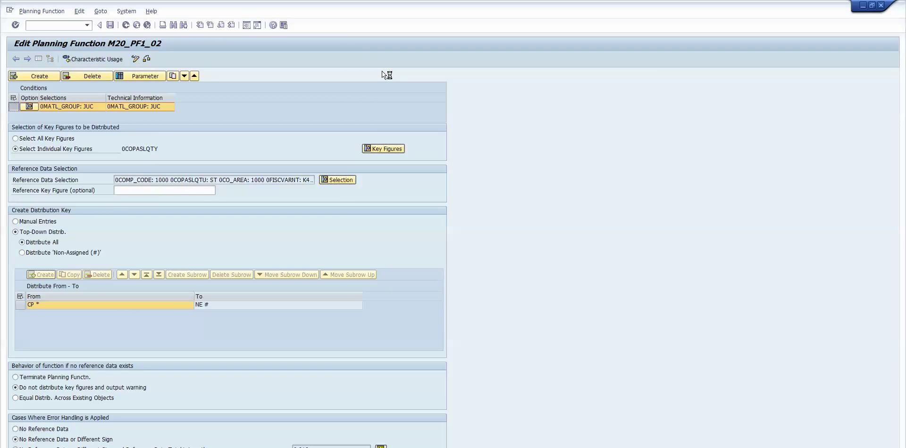
pyautogui.click(16, 222)
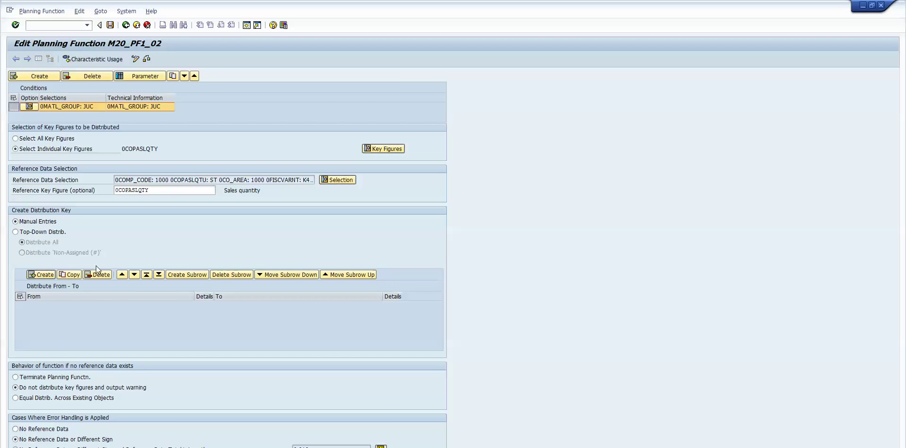
pyautogui.click(45, 274)
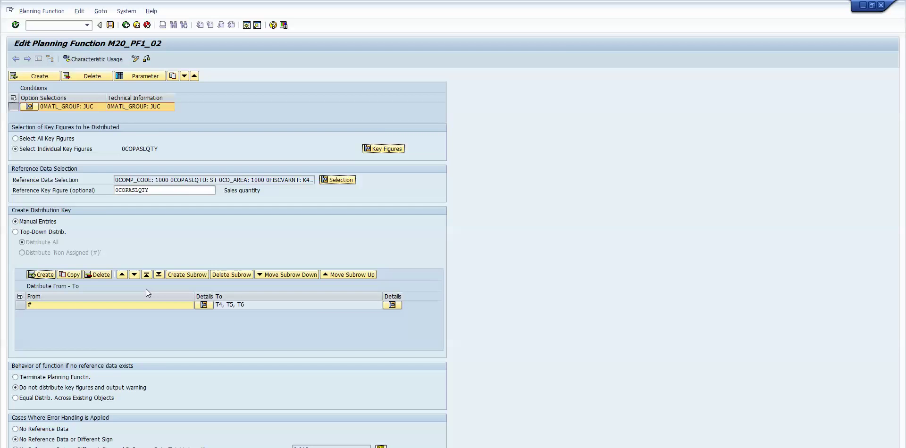
# Create a second condition for material group WAT and open its distribution parameters.
pyautogui.click(43, 77)
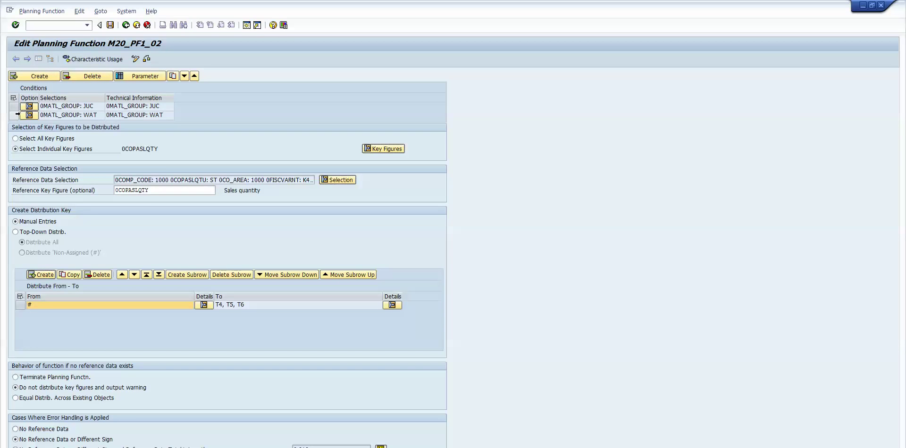
pyautogui.click(14, 115)
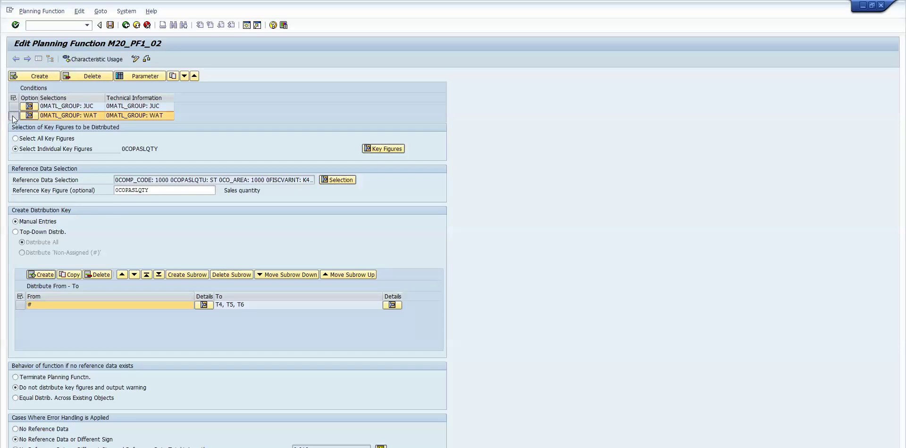
pyautogui.click(150, 76)
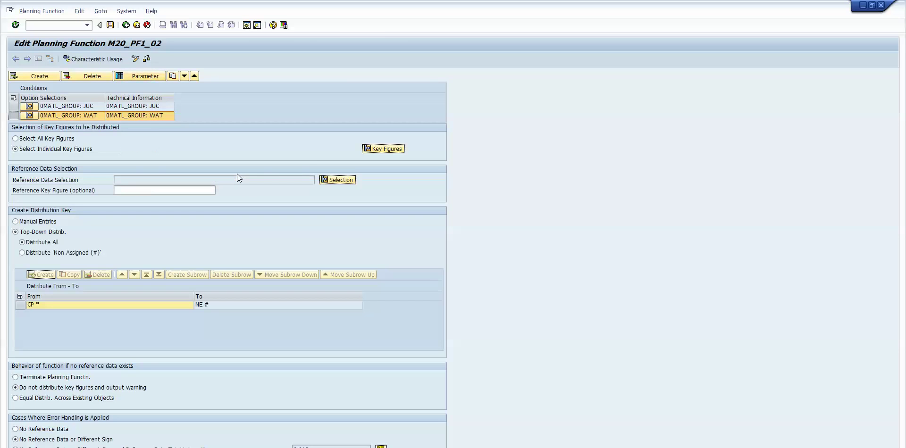
# For the WAT condition, select key figure 0COPASLQTY and restrict the reference data to company code 1000, unit ST, controlling area 1000 and K4.
pyautogui.click(387, 149)
pyautogui.click(37, 153)
pyautogui.click(279, 358)
pyautogui.click(257, 359)
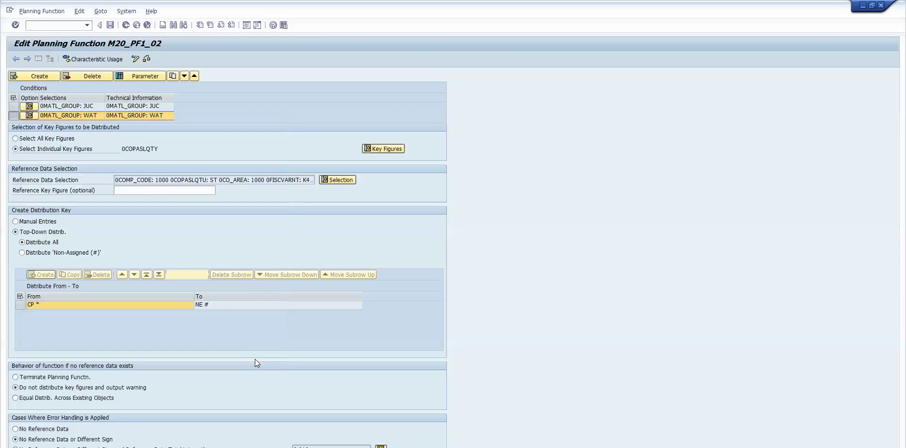
# Use manual entries with reference key figure 0COPASLQTY and create a distribution entry from article # to T1, T2 and T3.
pyautogui.click(15, 221)
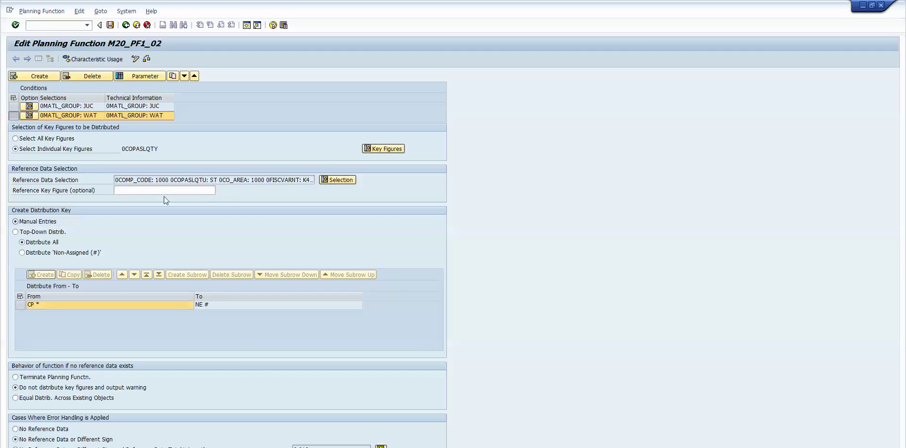
pyautogui.click(206, 190)
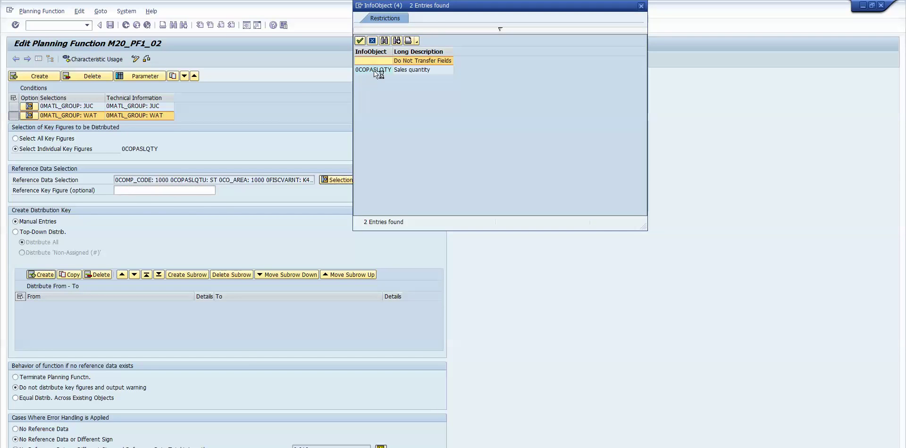
pyautogui.doubleClick(374, 70)
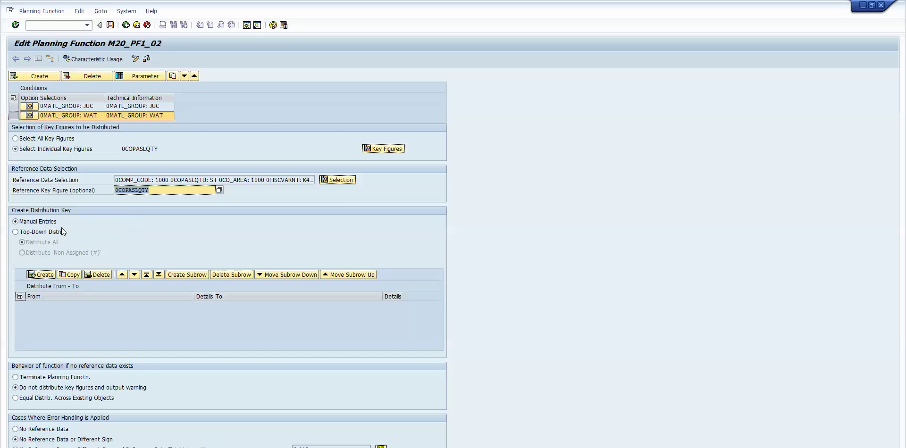
pyautogui.click(47, 274)
# Save planning function M20_PF1_02, review the JUC and WAT condition parameters, and leave the function editor.
pyautogui.click(111, 25)
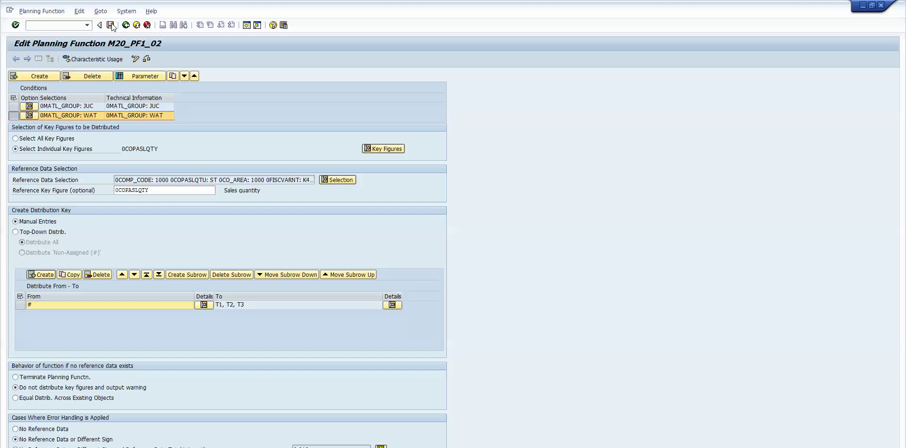
pyautogui.click(14, 106)
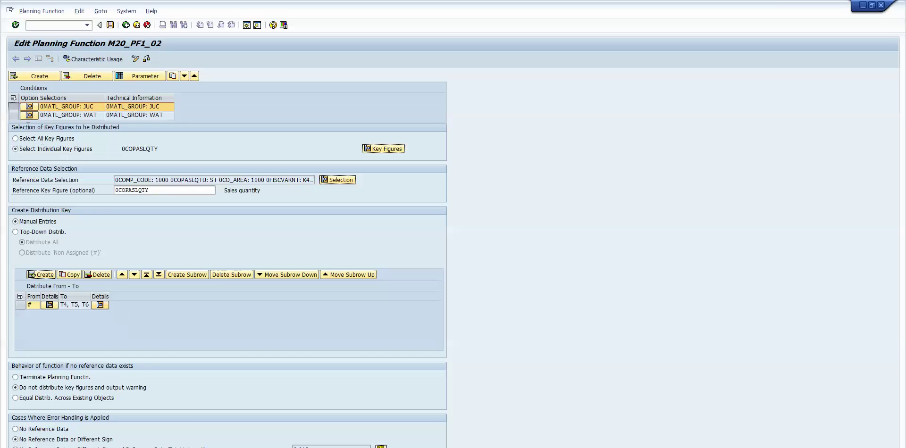
pyautogui.click(14, 116)
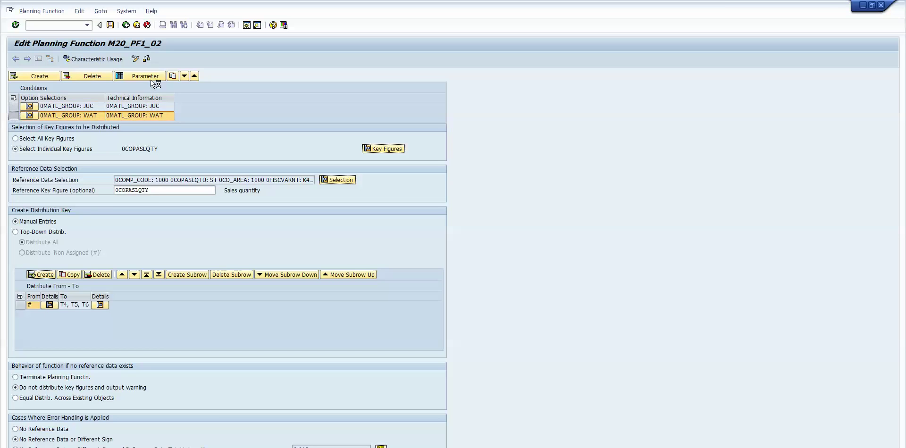
pyautogui.click(151, 80)
pyautogui.click(111, 25)
pyautogui.press('F3')
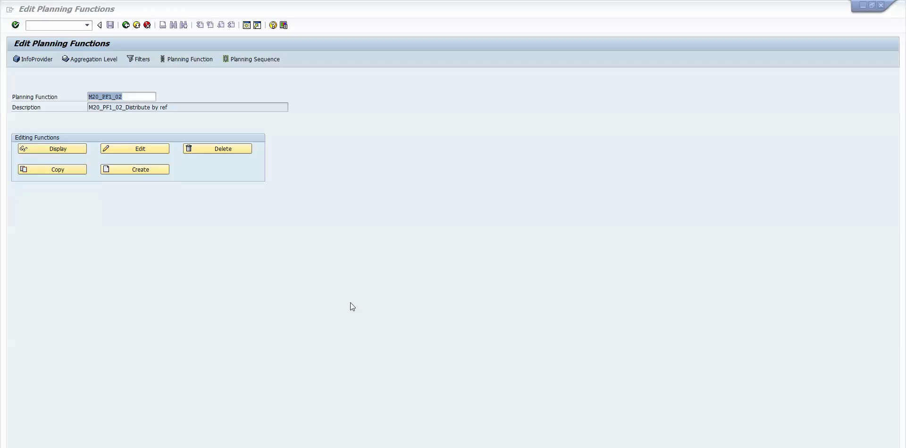
# Switch to planning sequence M20_S_00, make it editable and add step 6 of type 2 on aggregation level M20_AL_02.
pyautogui.hotkey('alt', 'Tab')
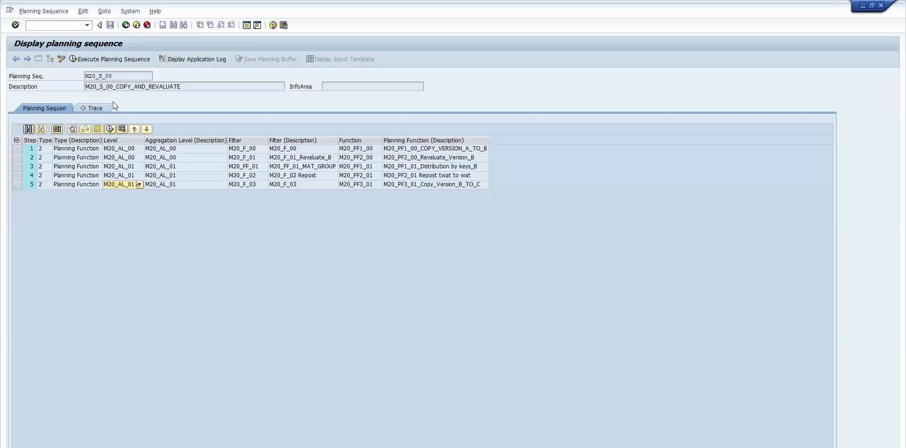
pyautogui.hotkey('ctrl', 'F1')
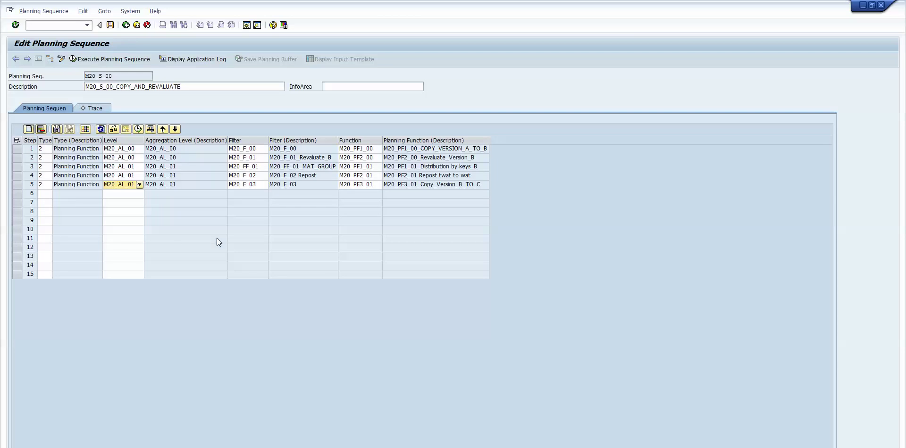
pyautogui.click(45, 193)
pyautogui.write('2')
pyautogui.press('Return')
pyautogui.click(121, 194)
pyautogui.write('m205')
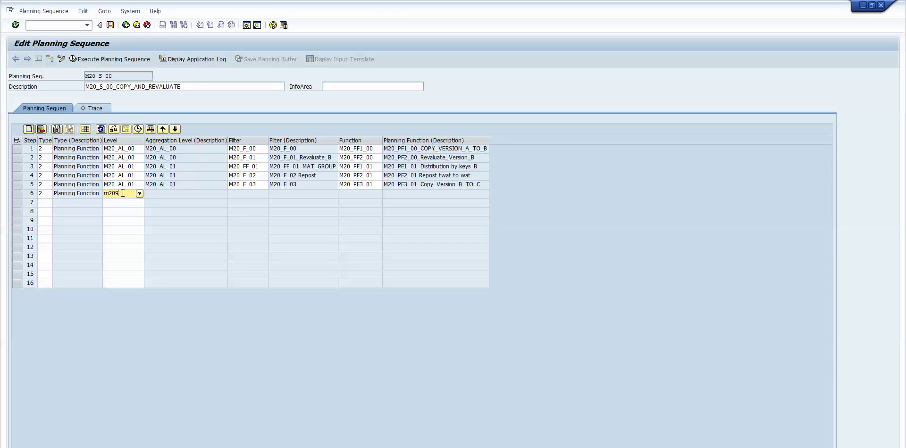
pyautogui.press('BackSpace')
pyautogui.write('_al_02')
pyautogui.press('Return')
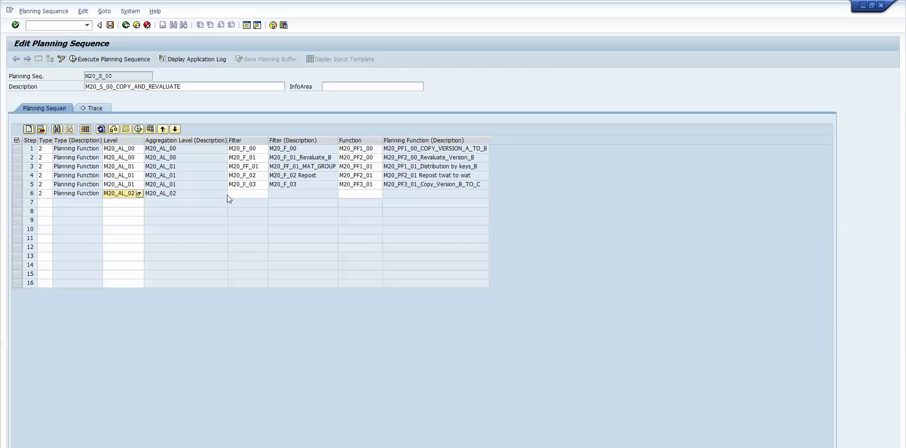
# Assign filter M20_F_04 and planning function M20_PF1_02 to step 6 and save the planning sequence.
pyautogui.click(249, 196)
pyautogui.click(263, 194)
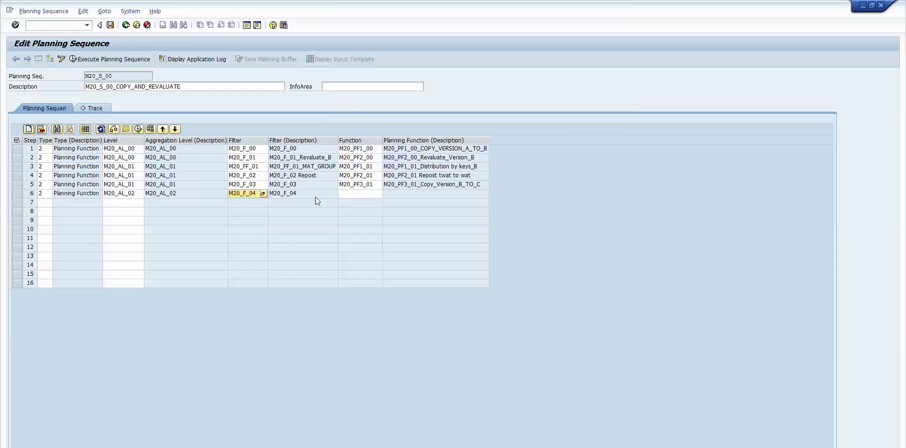
pyautogui.click(369, 195)
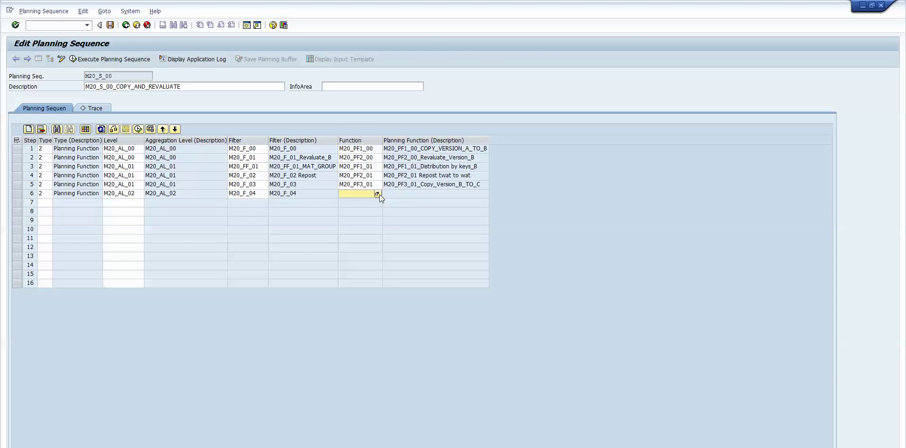
pyautogui.click(378, 194)
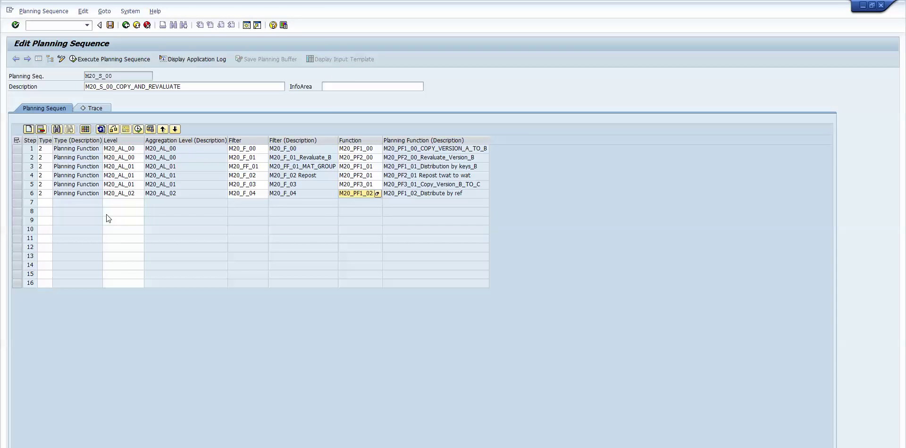
pyautogui.click(110, 25)
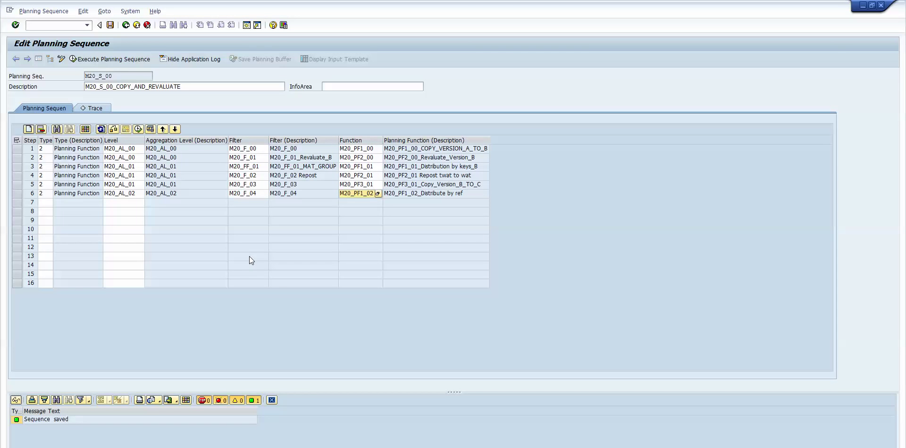
# Execute step 6 of the planning sequence with trace and check the resulting log messages.
pyautogui.click(17, 194)
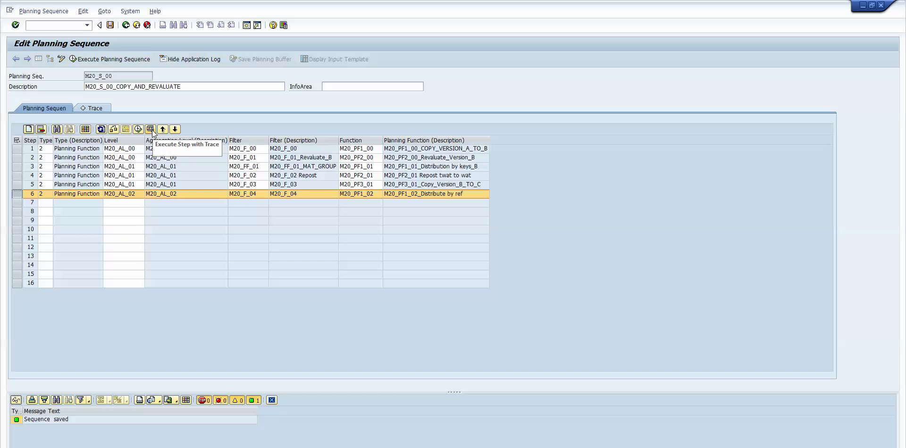
pyautogui.click(150, 129)
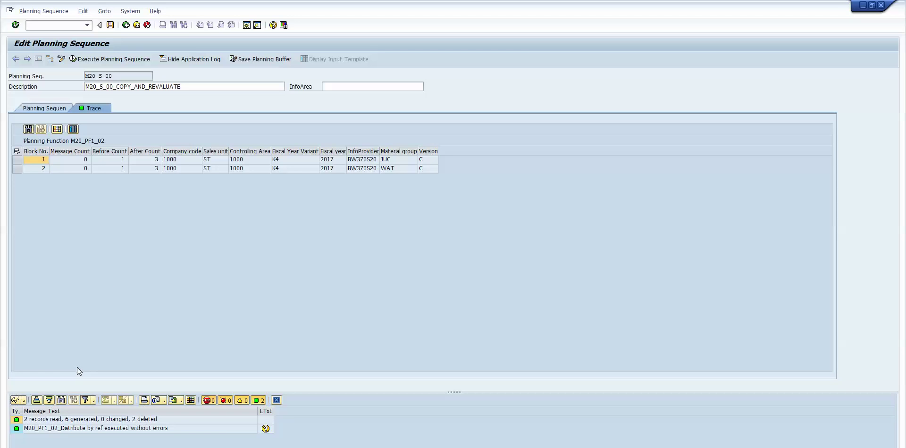
pyautogui.click(78, 422)
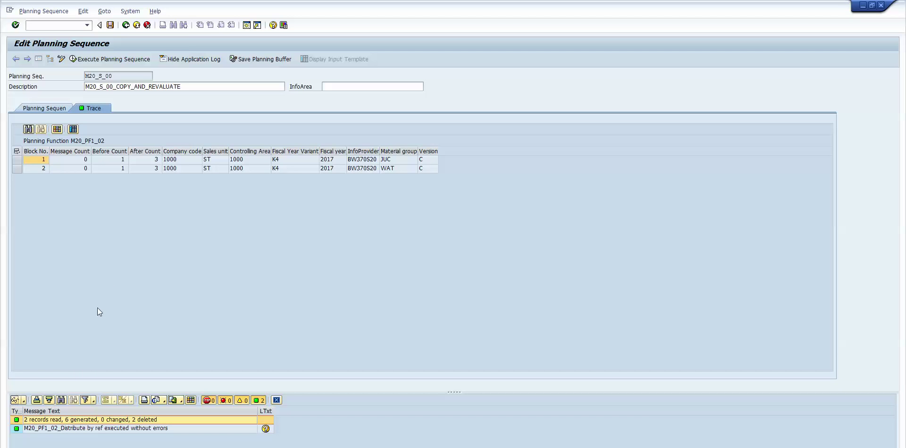
# Display the trace records of the JUC block and examine its reference, before and new sales quantities by article.
pyautogui.click(17, 161)
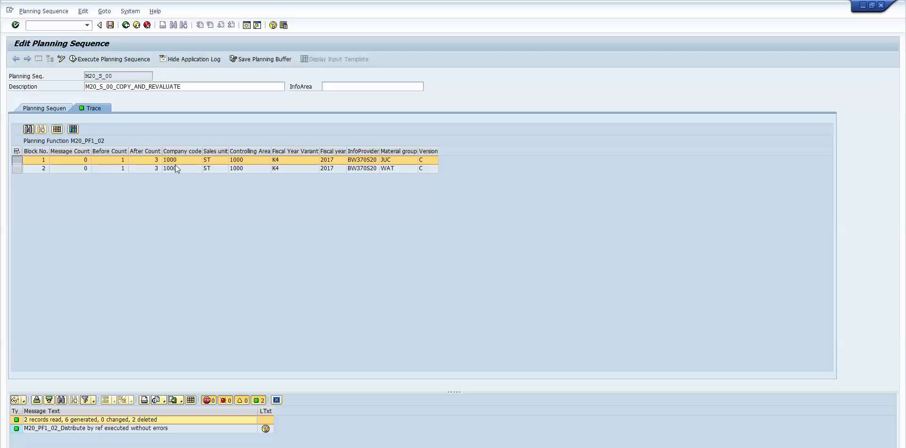
pyautogui.click(392, 159)
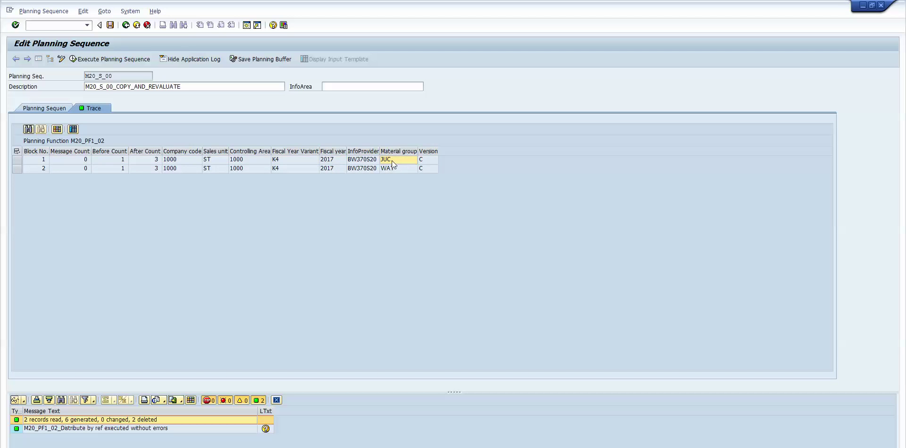
pyautogui.click(17, 162)
pyautogui.click(73, 129)
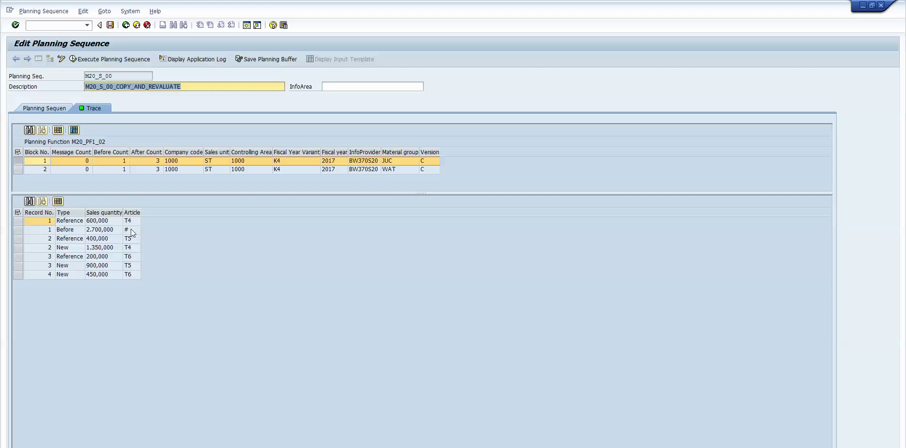
pyautogui.click(19, 230)
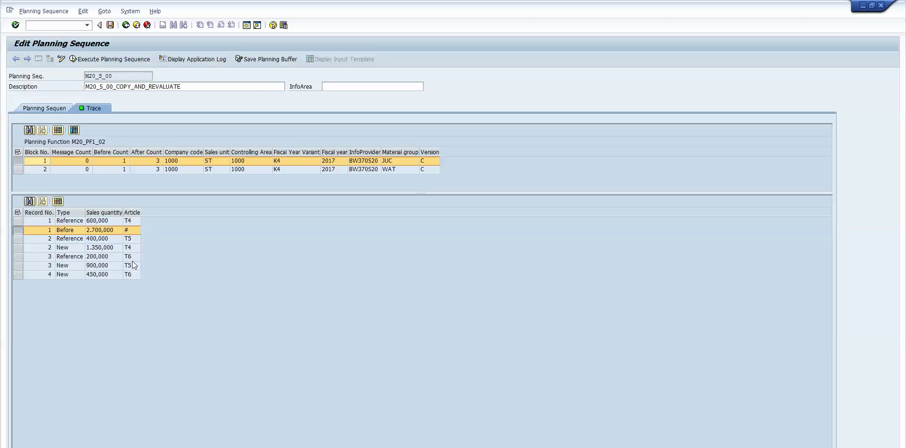
# Display the trace records of the WAT block and examine how the quantity on article # is distributed.
pyautogui.click(18, 170)
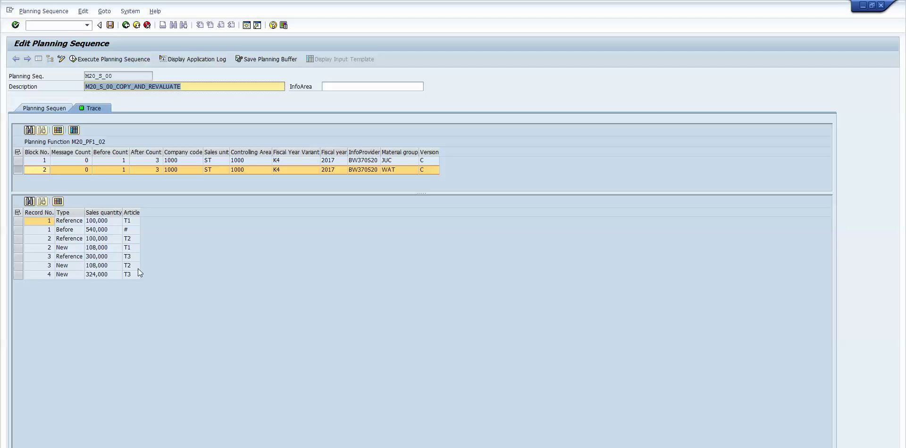
pyautogui.click(18, 230)
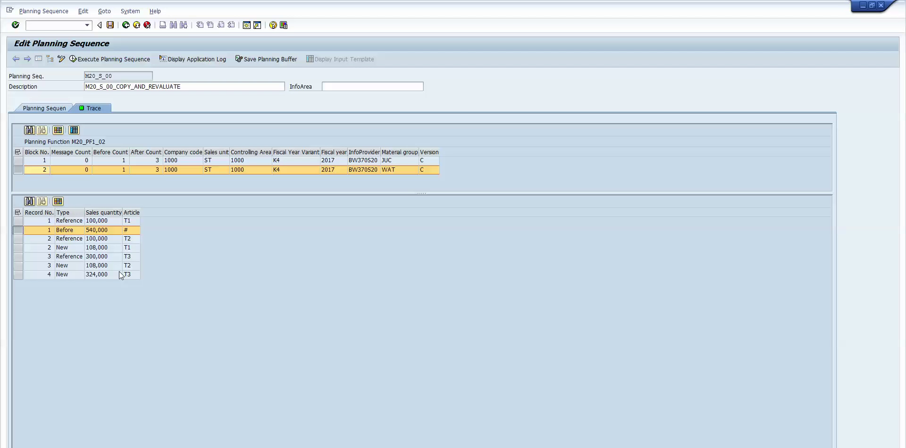
pyautogui.click(331, 415)
# Switch to the BW370ACT list output and filter it to company code 1000.
pyautogui.hotkey('alt', 'Tab')
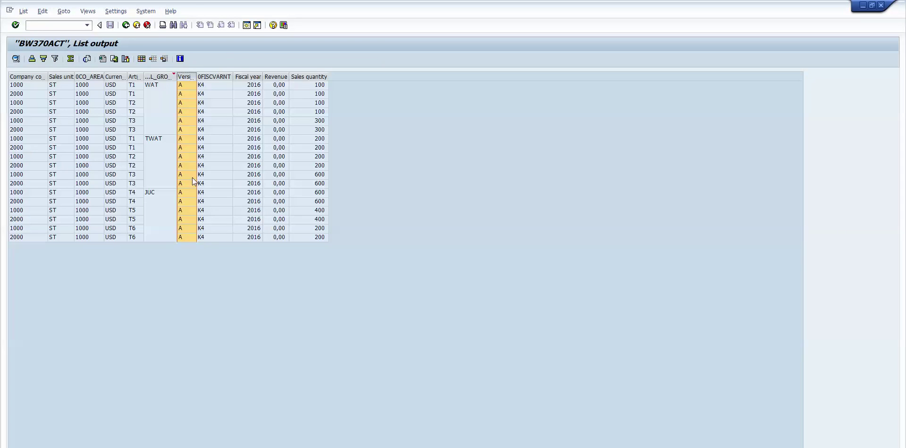
pyautogui.click(139, 146)
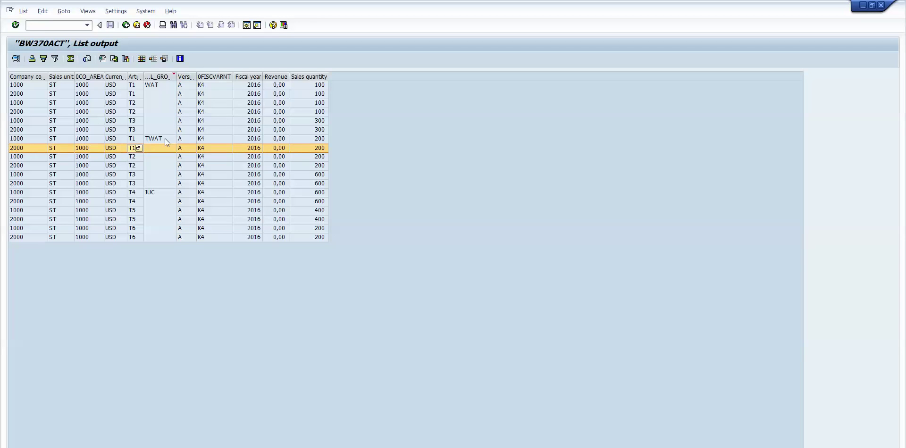
pyautogui.click(29, 76)
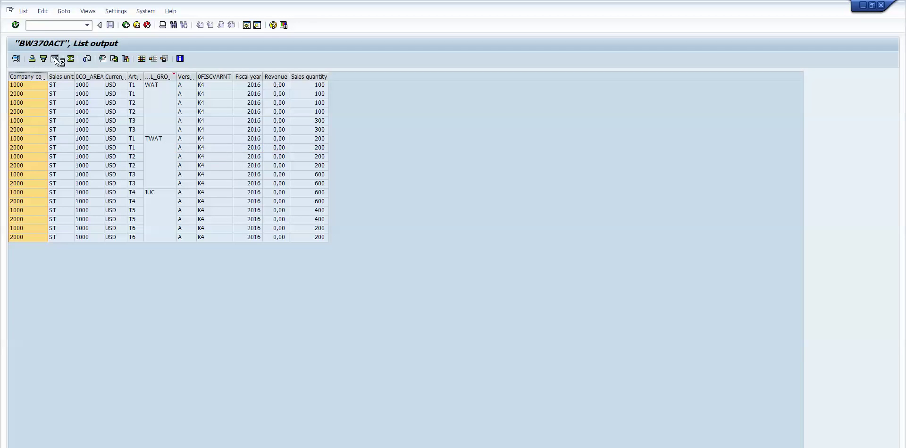
pyautogui.click(54, 58)
pyautogui.click(132, 112)
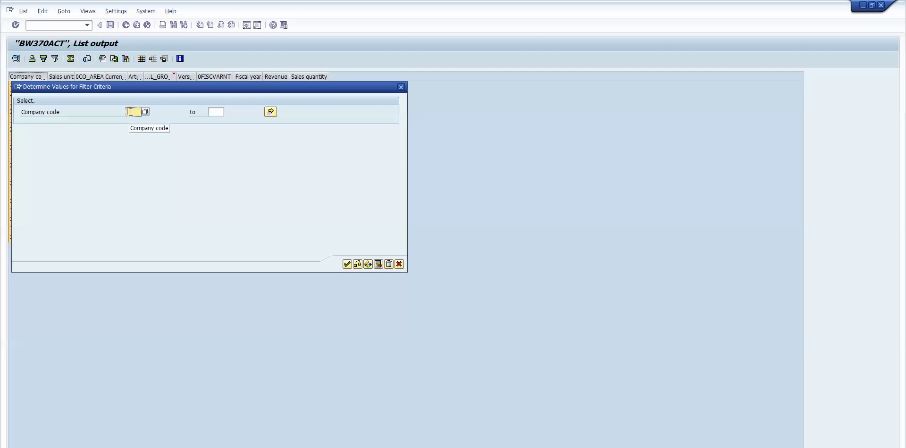
pyautogui.click(134, 121)
pyautogui.click(347, 265)
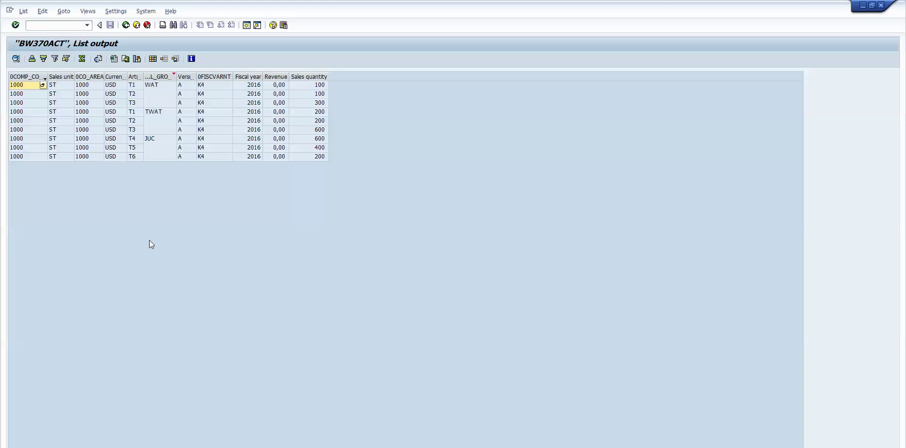
# Exclude material group TWAT from the BW370ACT list and examine the actual sales quantities of the WAT articles.
pyautogui.click(158, 76)
pyautogui.click(56, 59)
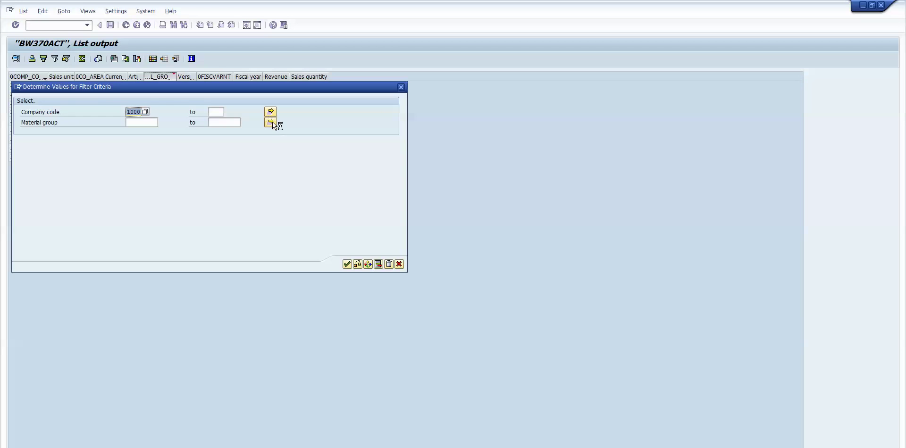
pyautogui.click(271, 122)
pyautogui.click(175, 102)
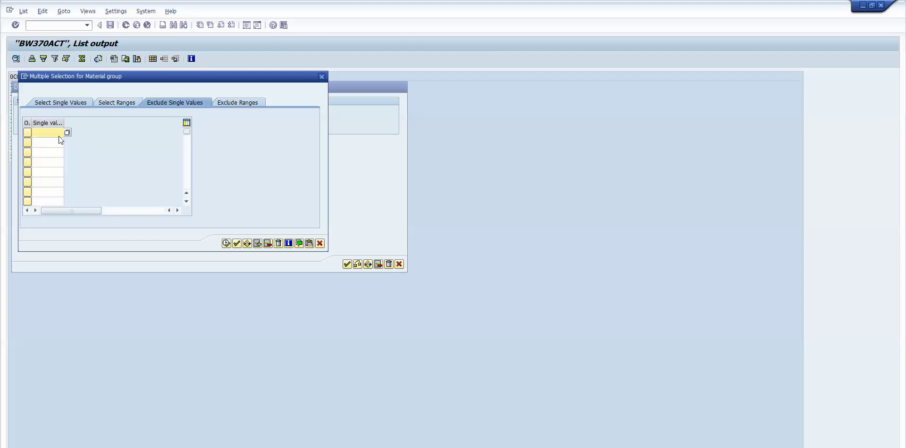
pyautogui.write('TWAT')
pyautogui.click(236, 243)
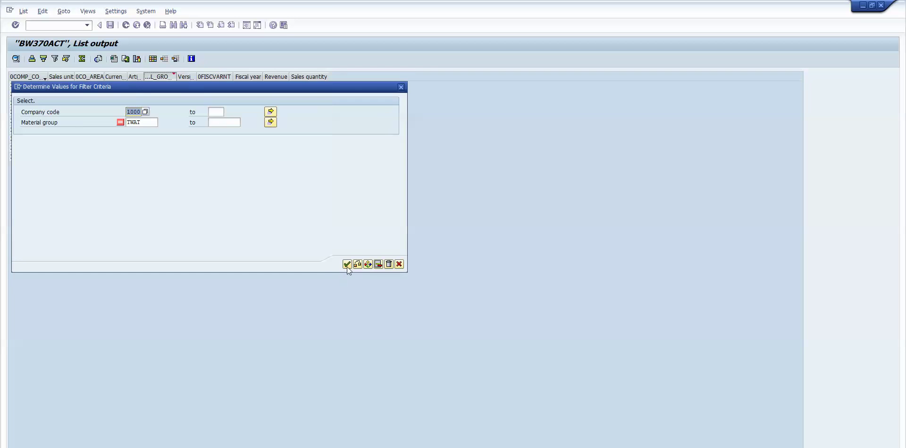
pyautogui.click(347, 265)
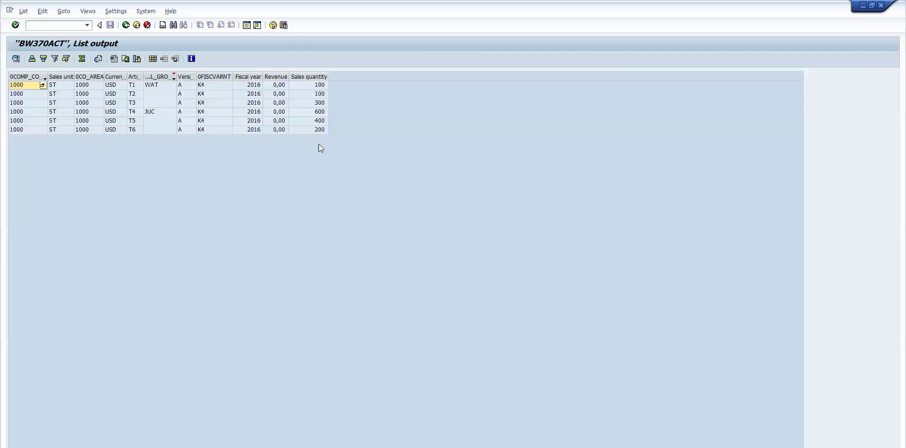
pyautogui.click(321, 88)
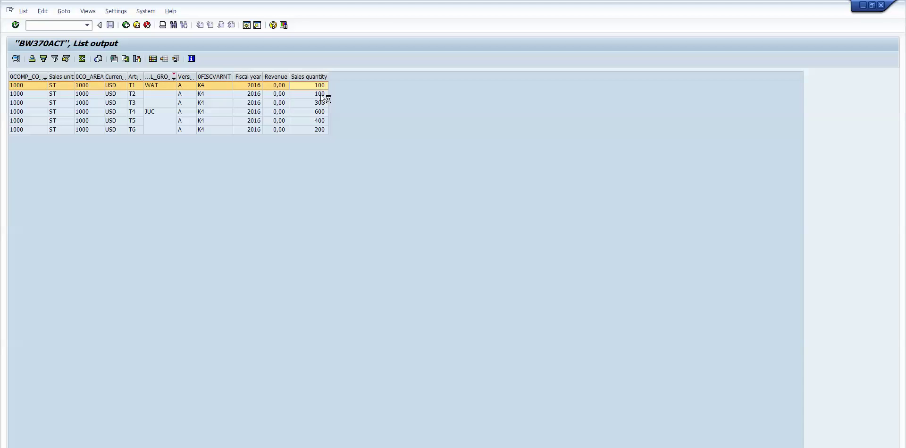
# Compare the actual sales quantities of T2 and T3 in BW370ACT with the new records in the WAT block's trace.
pyautogui.doubleClick(321, 95)
pyautogui.click(321, 106)
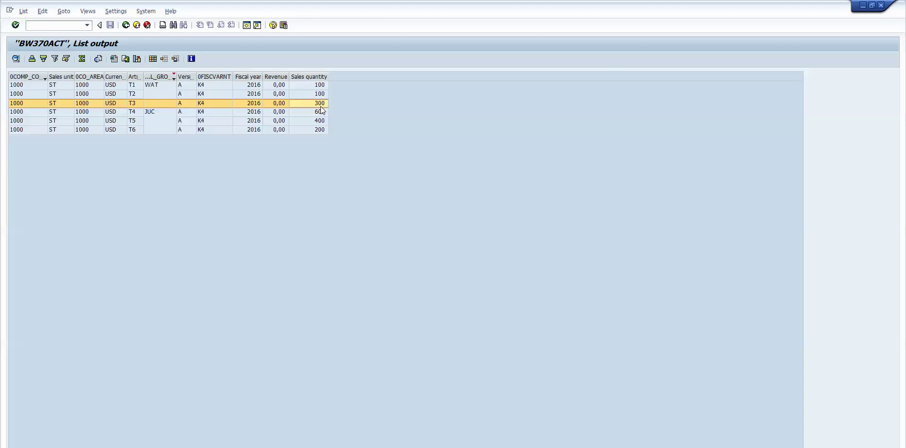
pyautogui.press('F3')
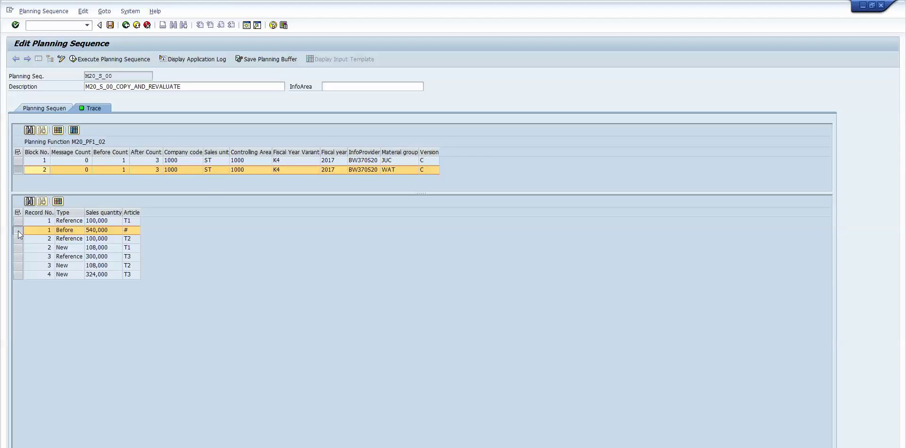
pyautogui.click(109, 246)
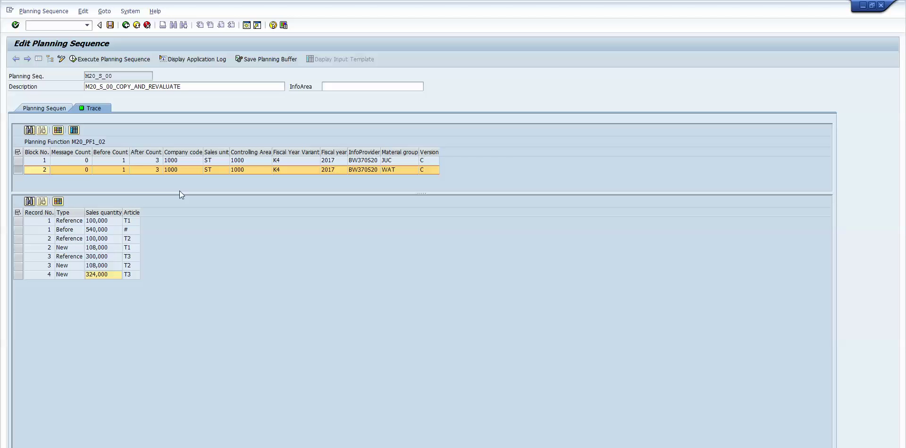
# Save the planning buffer and rerun the BW370S20 selection without restrictions to refresh its list output.
pyautogui.click(287, 60)
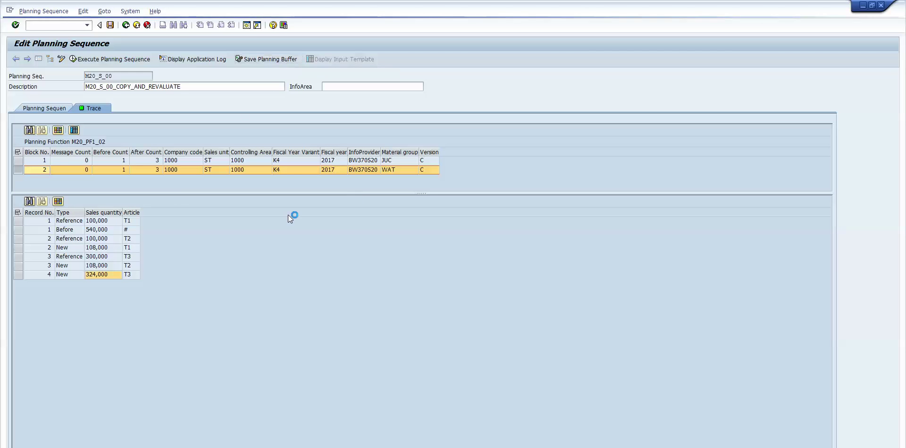
pyautogui.click(66, 420)
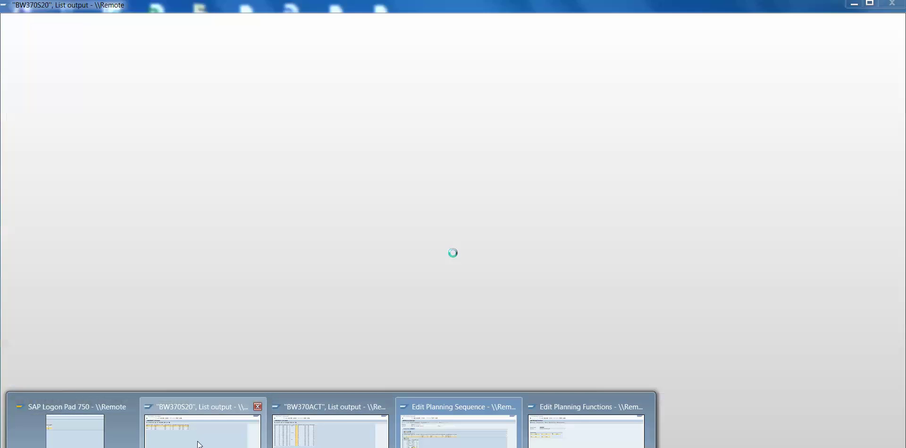
pyautogui.click(208, 418)
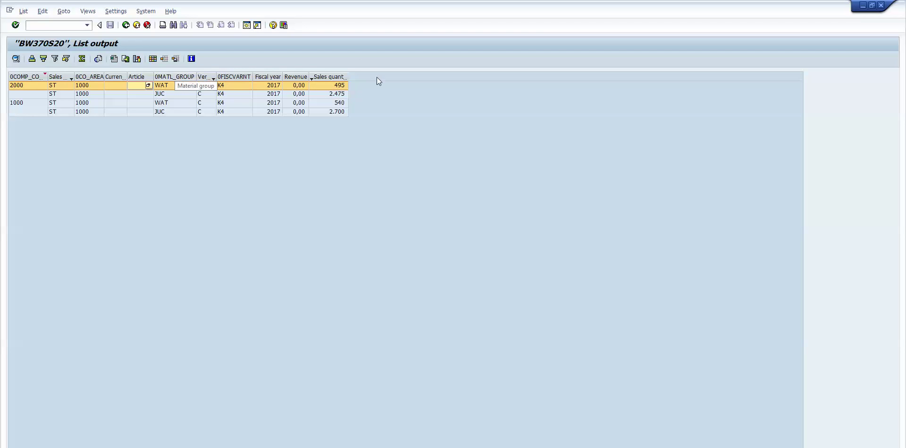
pyautogui.click(333, 77)
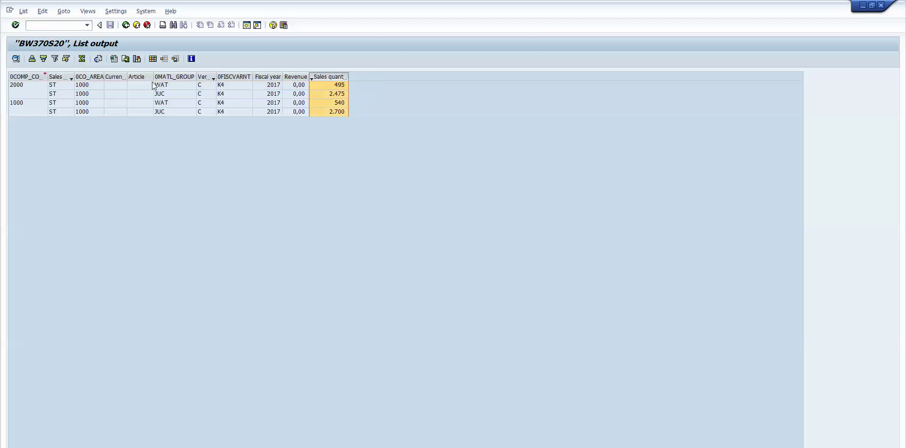
pyautogui.click(141, 78)
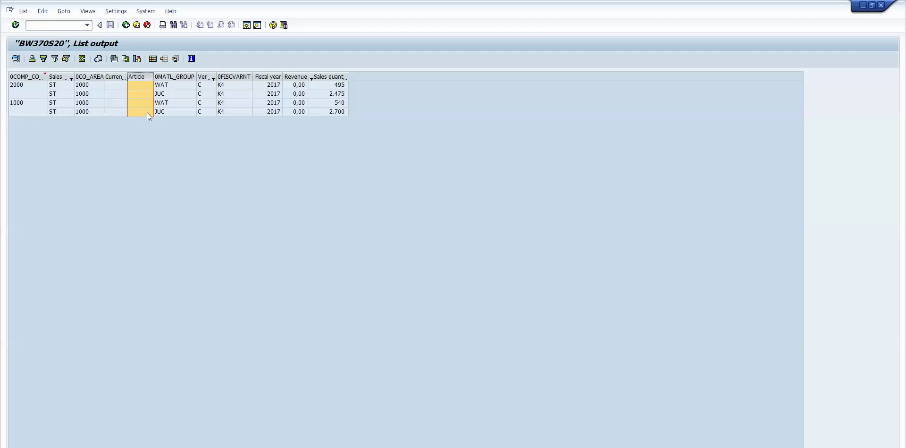
pyautogui.click(125, 24)
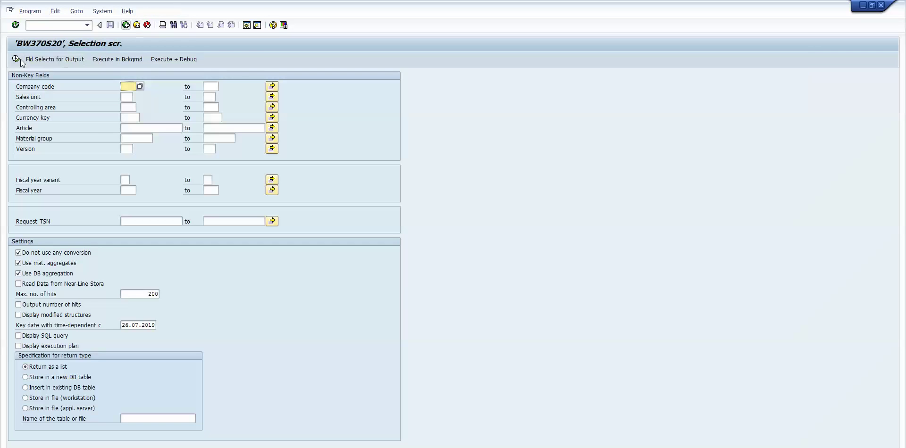
pyautogui.click(20, 59)
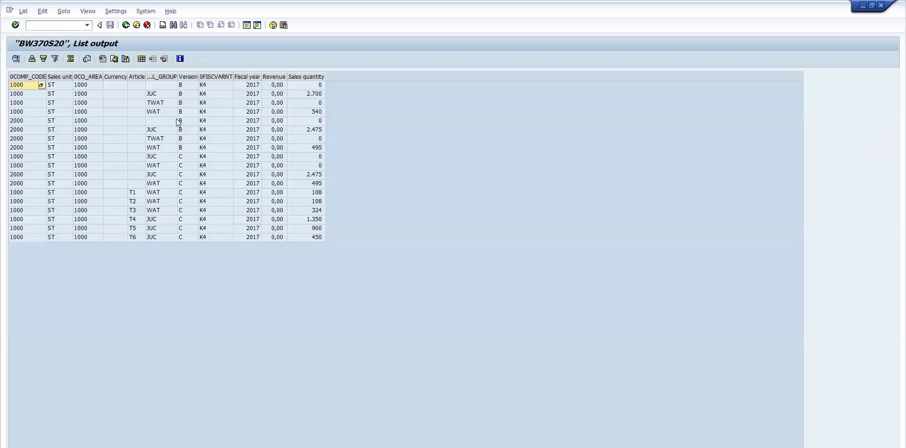
# Filter the refreshed BW370S20 list to company code 1000.
pyautogui.click(135, 193)
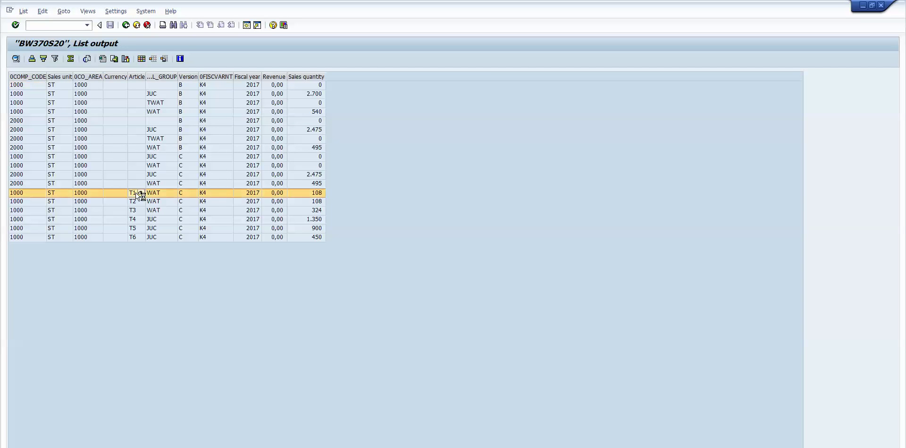
pyautogui.click(36, 77)
pyautogui.click(55, 59)
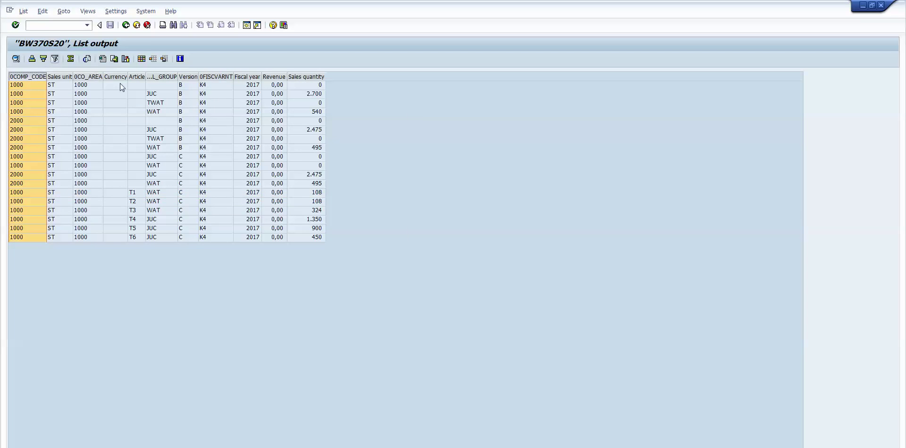
pyautogui.click(135, 112)
pyautogui.write('1000')
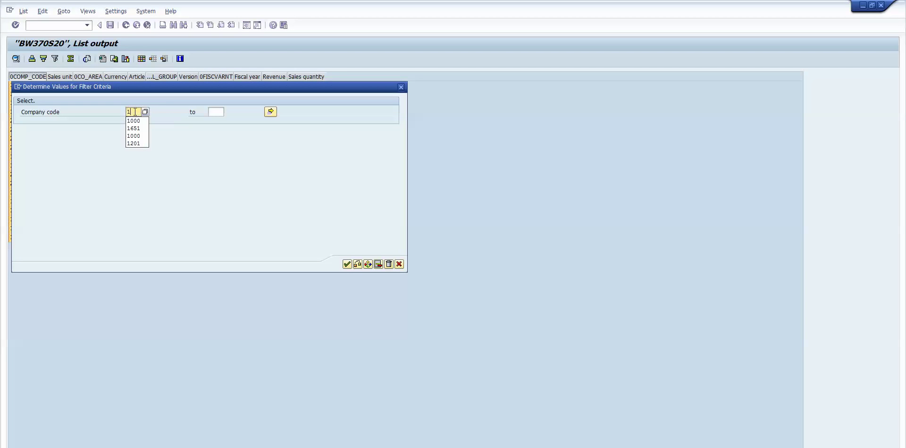
pyautogui.click(347, 264)
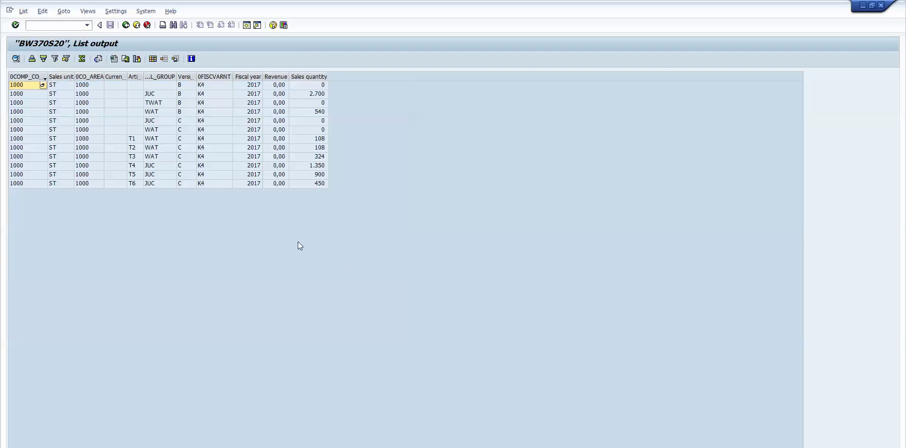
# Filter the BW370S20 list to version C, based on the T1 row's version value.
pyautogui.doubleClick(183, 140)
pyautogui.rightClick(183, 140)
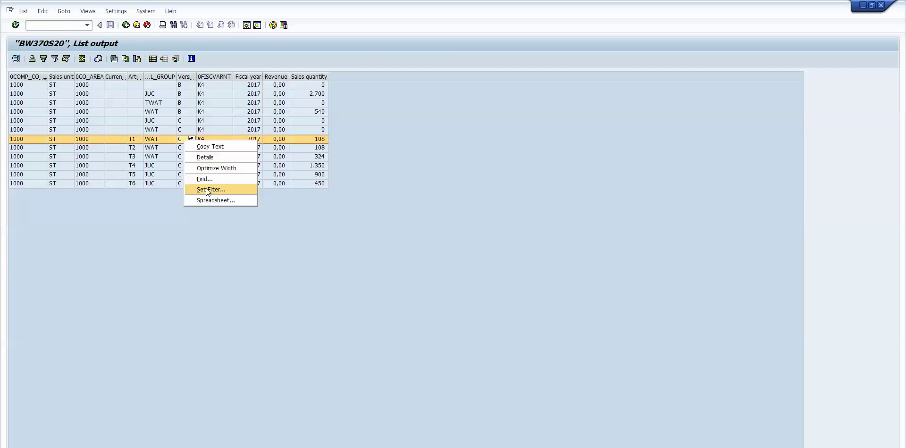
pyautogui.click(205, 188)
pyautogui.click(347, 264)
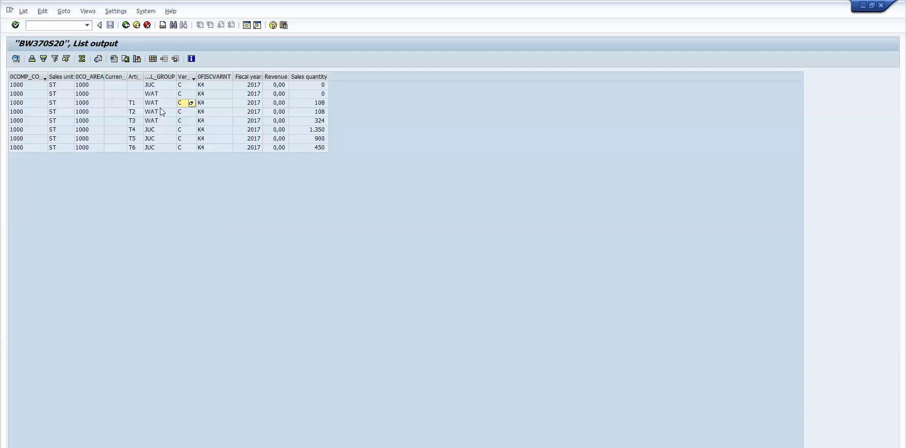
# Exclude the single value 0 for sales quantity in the filter of the BW370S20 list.
pyautogui.click(303, 76)
pyautogui.click(55, 60)
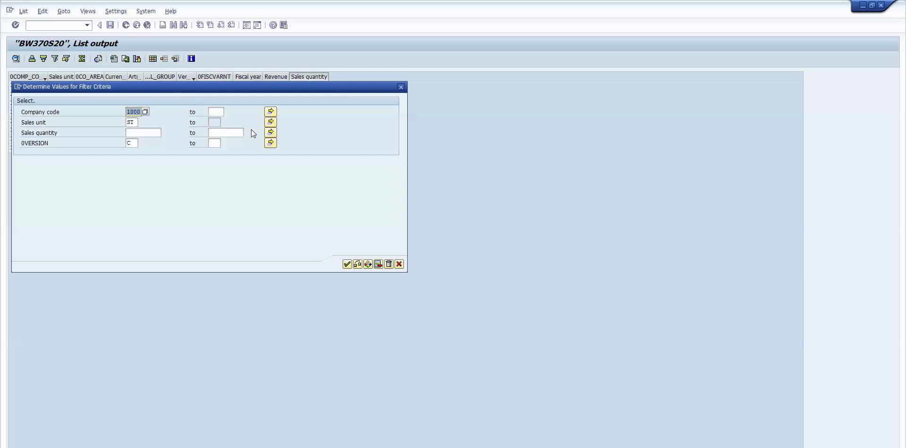
pyautogui.click(271, 133)
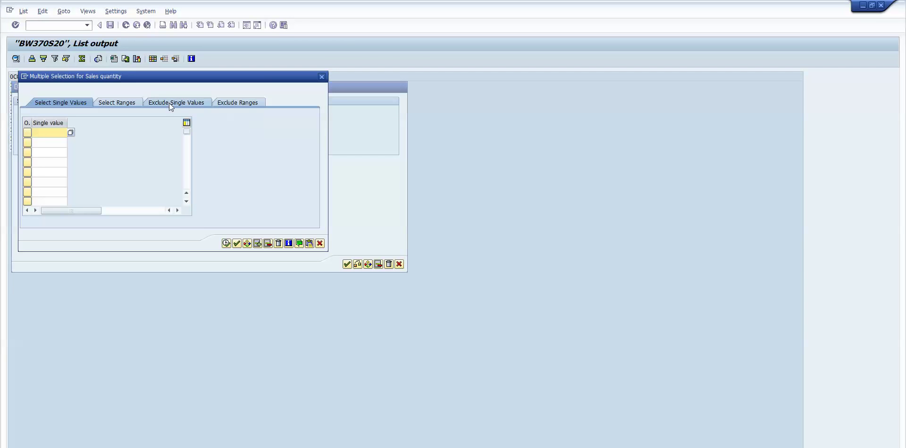
pyautogui.click(168, 103)
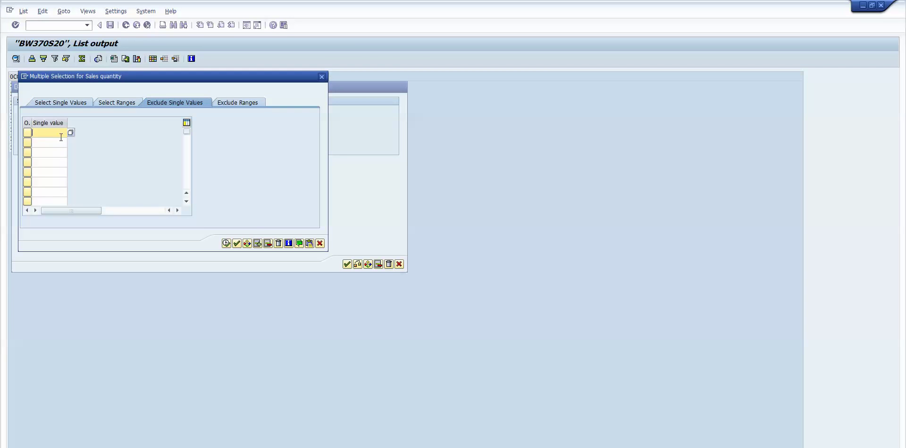
pyautogui.write('0')
pyautogui.click(226, 243)
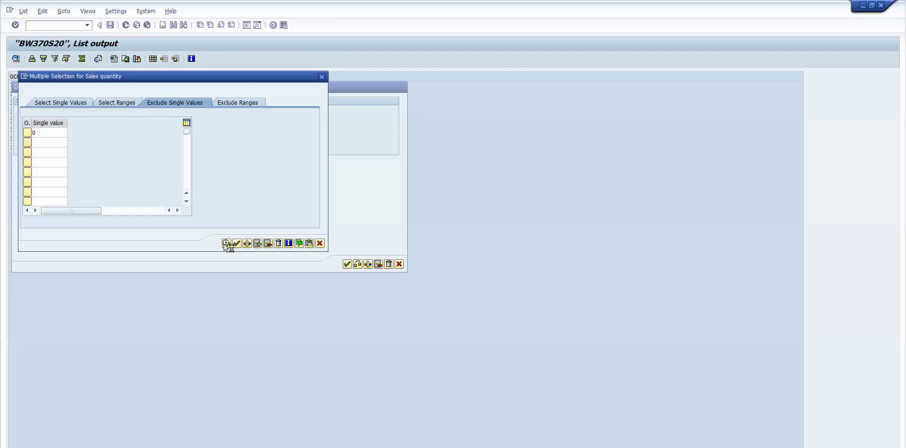
pyautogui.click(347, 265)
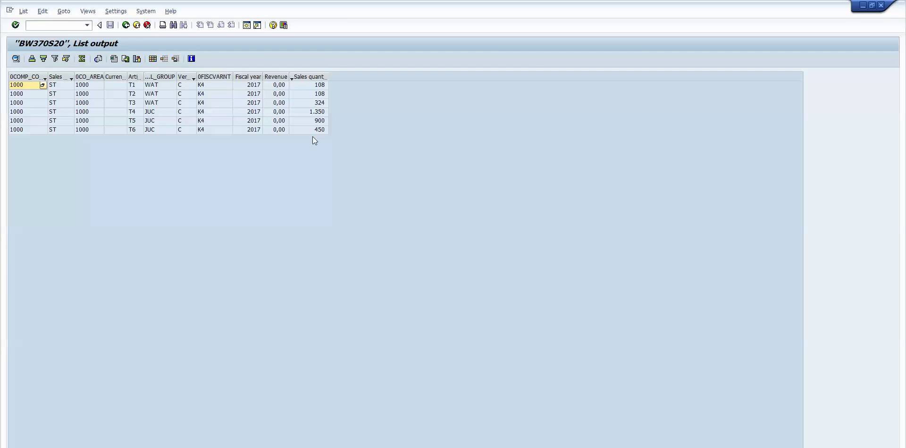
# Switch to the BW370ACT list output and examine the actual sales quantities of the WAT and JUC articles.
pyautogui.hotkey('alt', 'Tab')
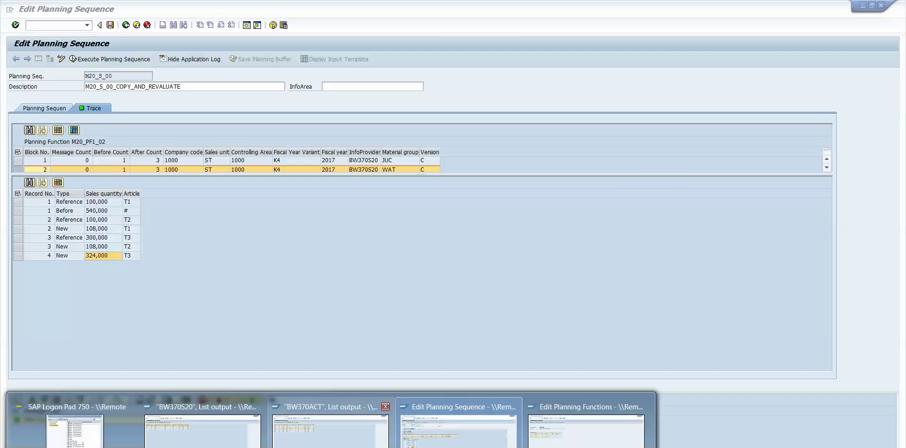
pyautogui.hotkey('alt', 'Tab')
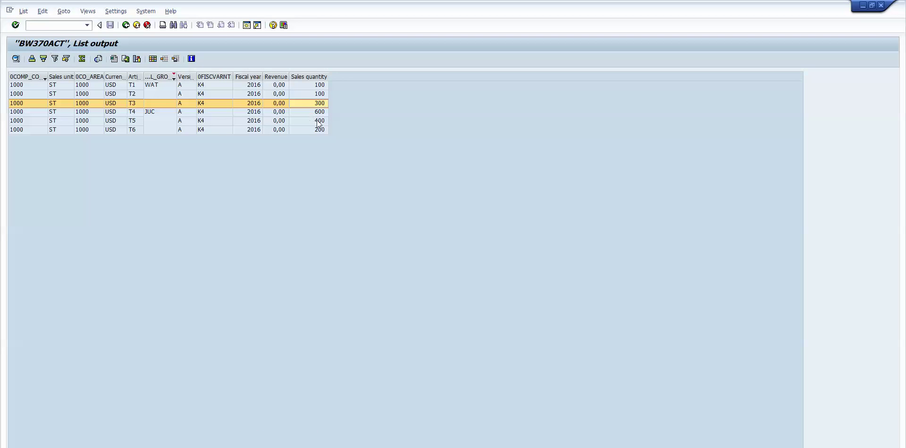
pyautogui.click(153, 85)
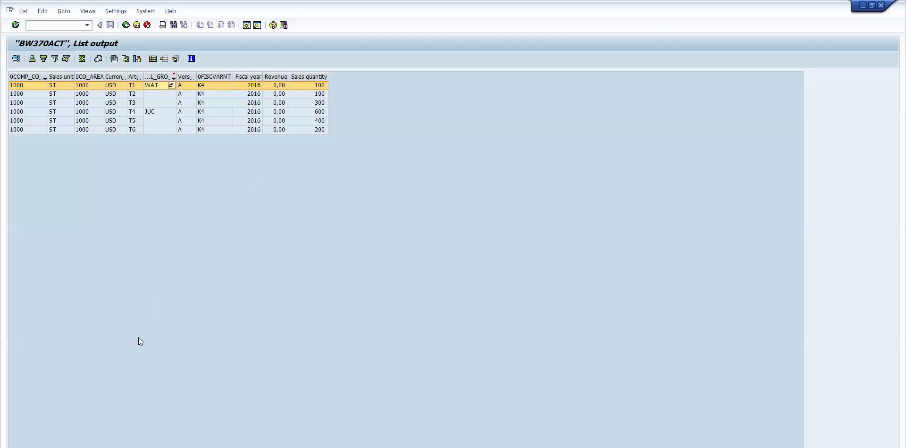
# Mark the Before record in the planning sequence's WAT trace and compute 1 / 5 * 540 in the Calculator.
pyautogui.moveTo(331, 447)
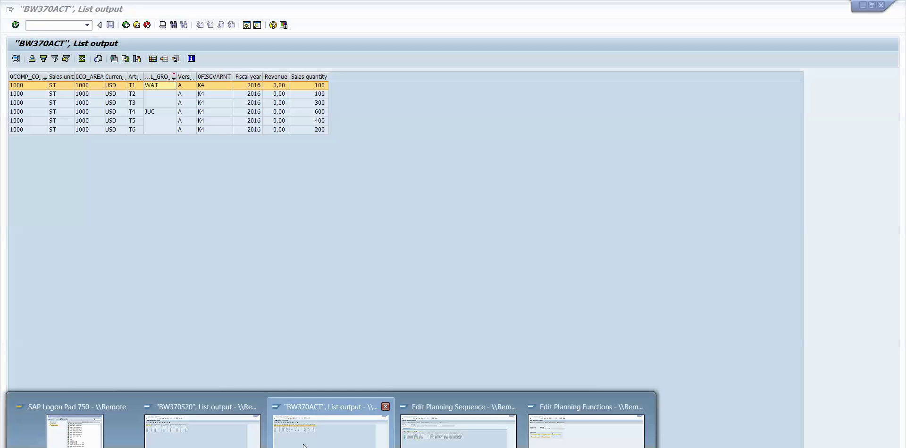
pyautogui.click(461, 446)
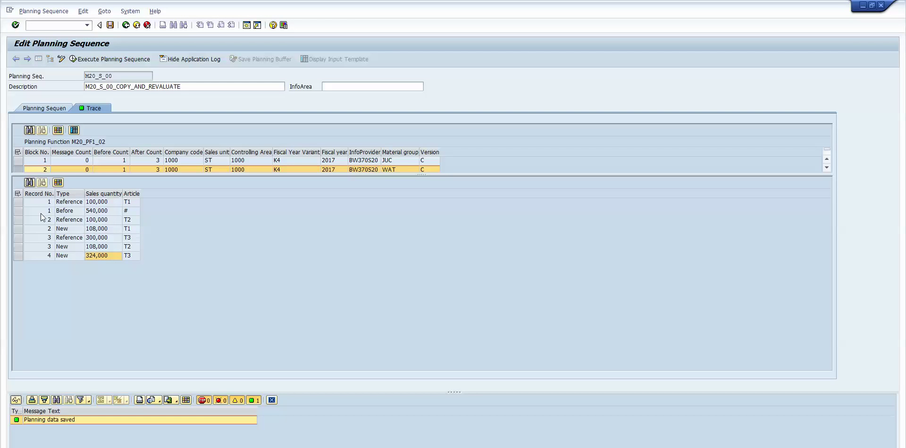
pyautogui.click(19, 212)
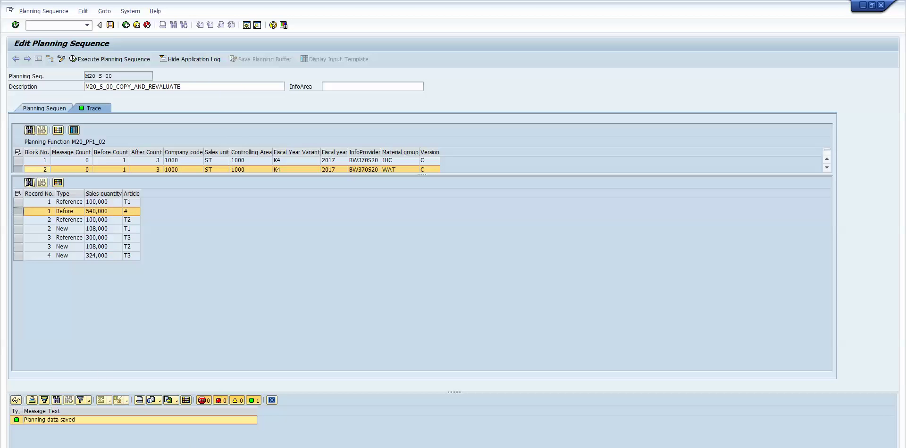
pyautogui.press('super')
pyautogui.click(76, 193)
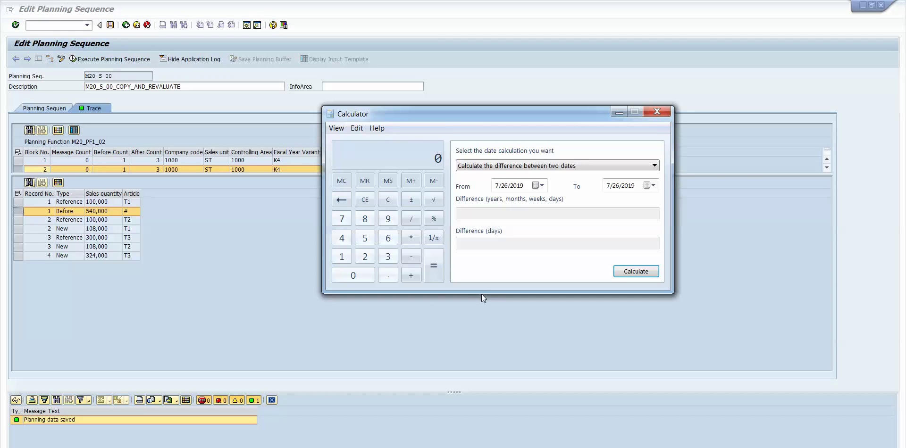
pyautogui.moveTo(466, 120); pyautogui.dragTo(523, 186)
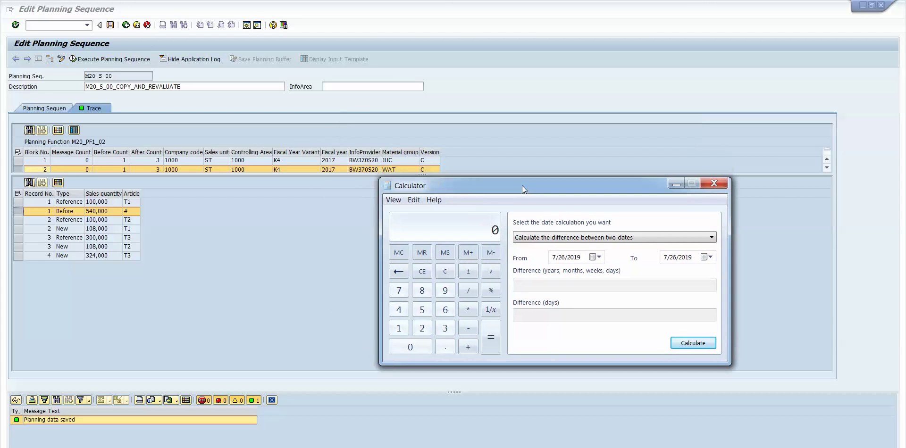
pyautogui.write('1 / 5 * 540')
pyautogui.press('Return')
pyautogui.click(367, 210)
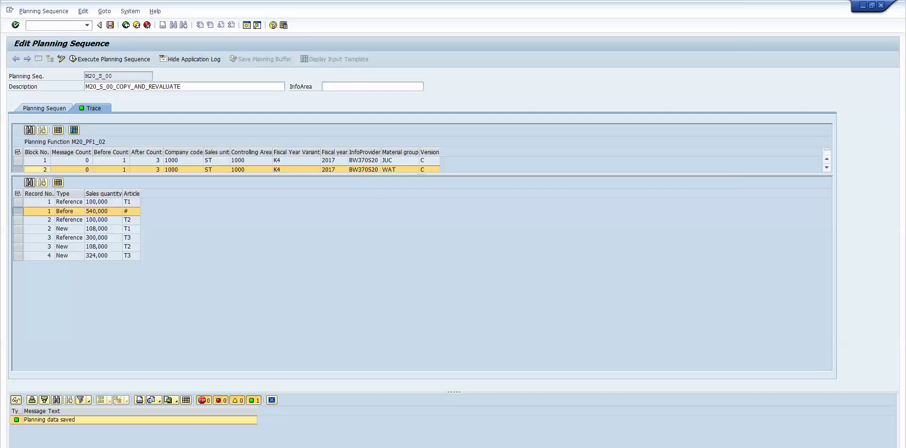
# Compute 3 / 5 * 540 in the Calculator and check it against the new T3 record in the trace.
pyautogui.hotkey('alt', 'Tab')
pyautogui.click(449, 270)
pyautogui.write('3/')
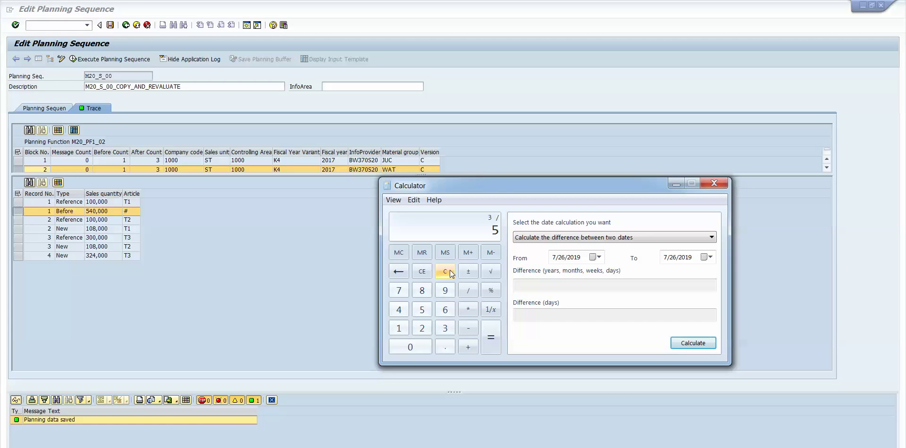
pyautogui.press('Return')
pyautogui.write('540')
pyautogui.press('Return')
pyautogui.click(18, 259)
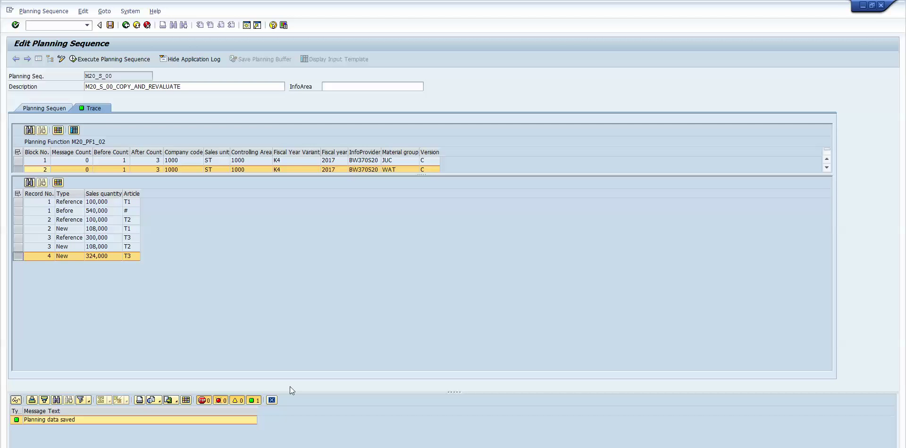
# Switch to the PowerPoint presentation and review the slides from "Task for the day" to the "Exercise" list of Tasks 1 to 7.
pyautogui.hotkey('alt', 'Tab')
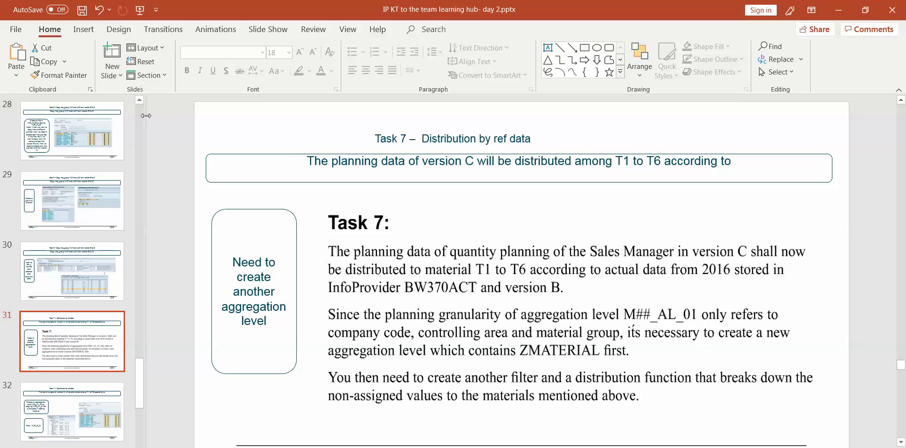
pyautogui.scroll(20, 140, 112)
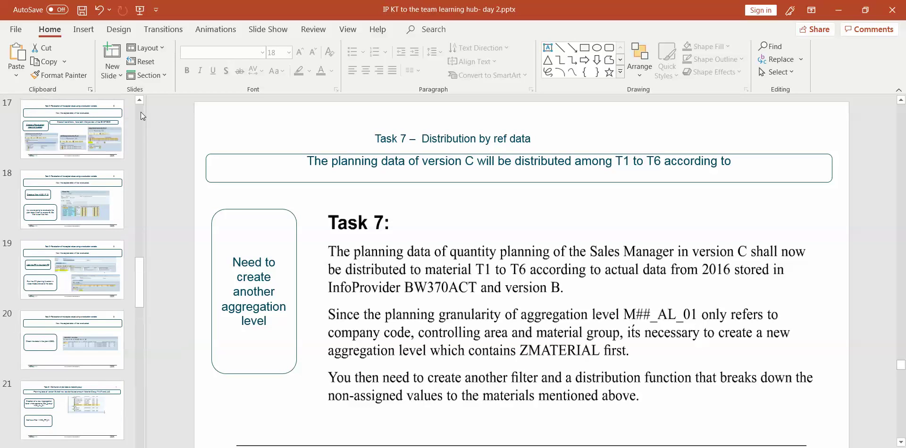
pyautogui.scroll(5, 141, 112)
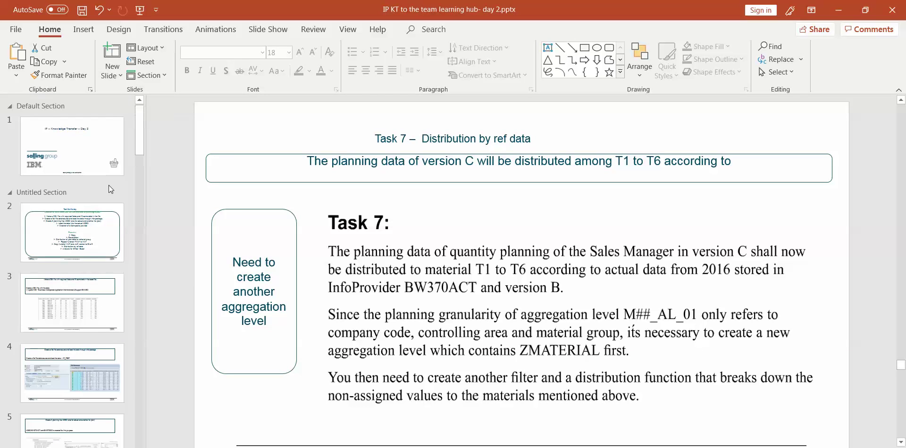
pyautogui.click(92, 234)
pyautogui.click(87, 326)
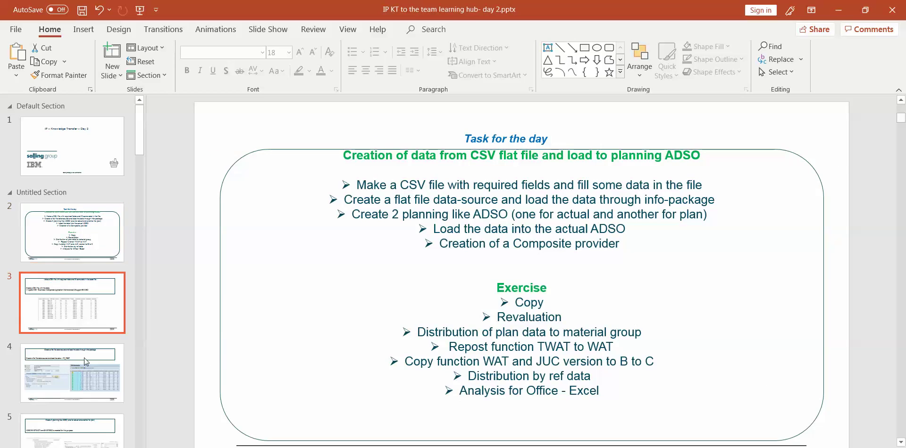
pyautogui.click(92, 438)
pyautogui.press('Down')
pyautogui.press('Down')
pyautogui.press('Down')
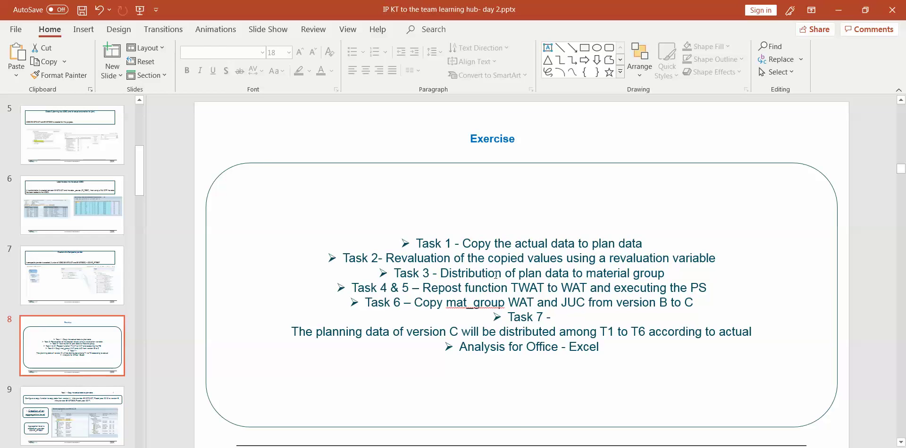
pyautogui.click(482, 275)
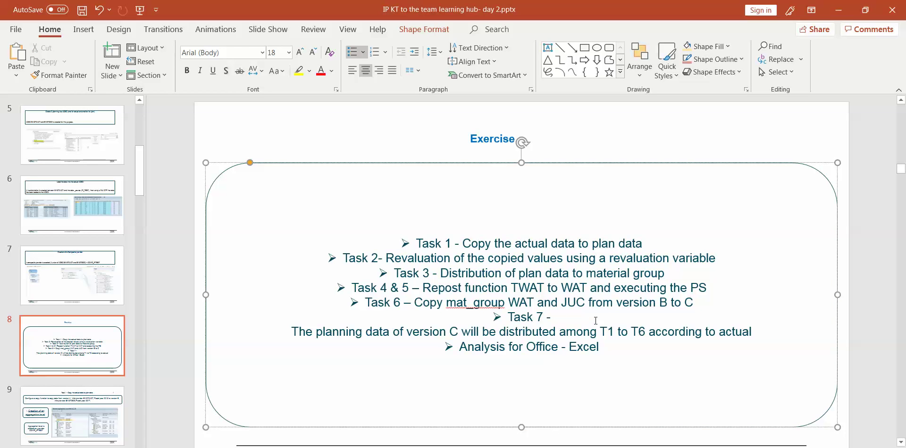